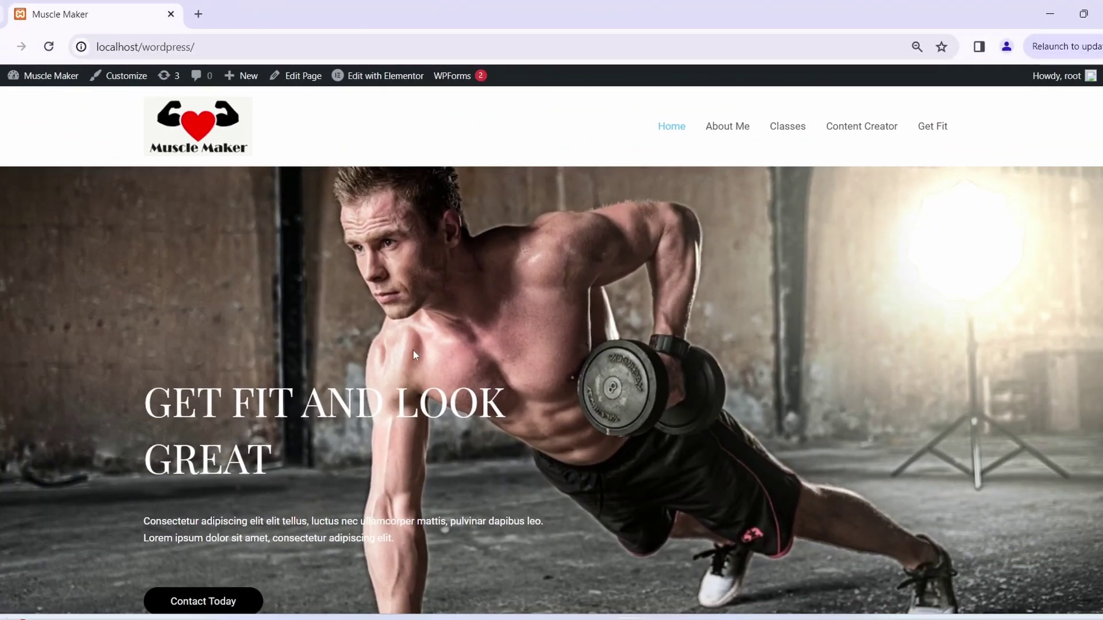
# Scroll the homepage, then open Classes and step through its image slider
pyautogui.scroll(-12, 689, 293)
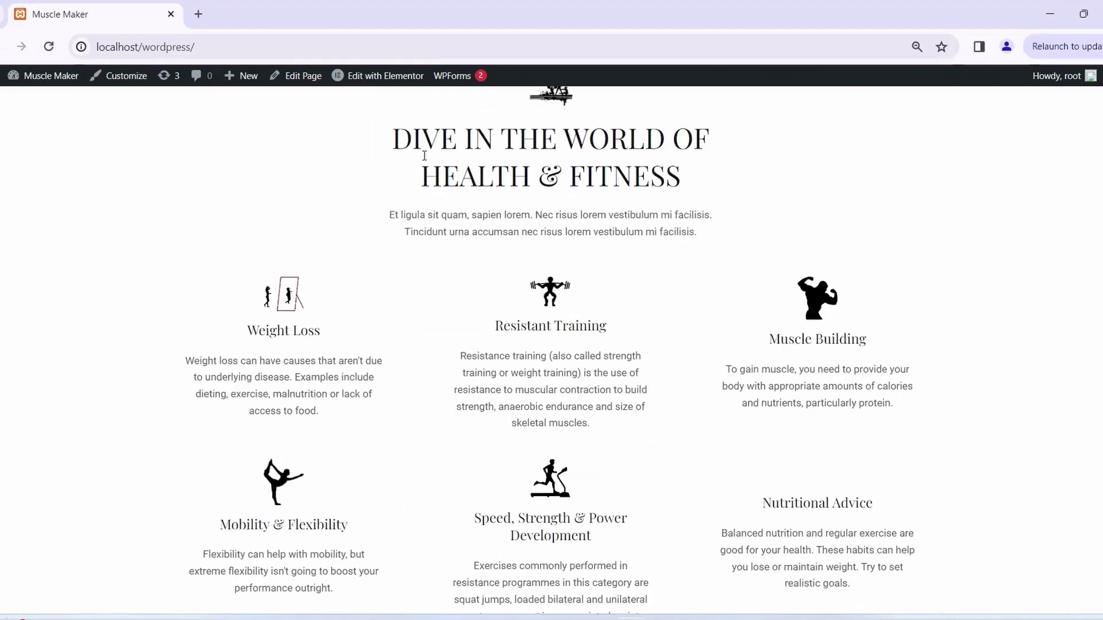
pyautogui.scroll(-10, 752, 251)
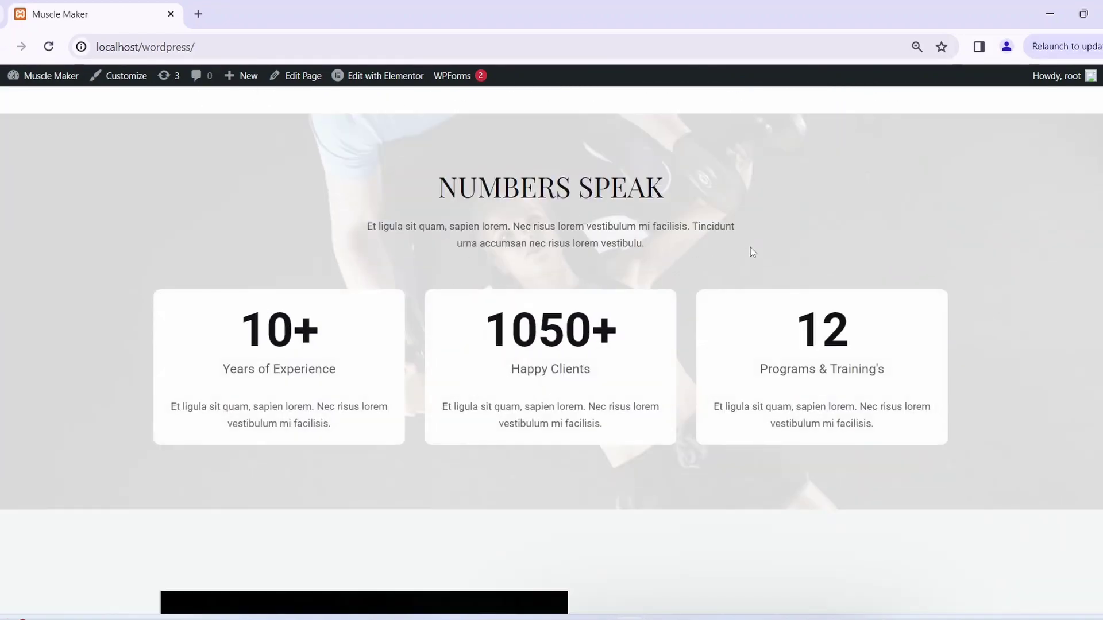
pyautogui.scroll(-15, 752, 252)
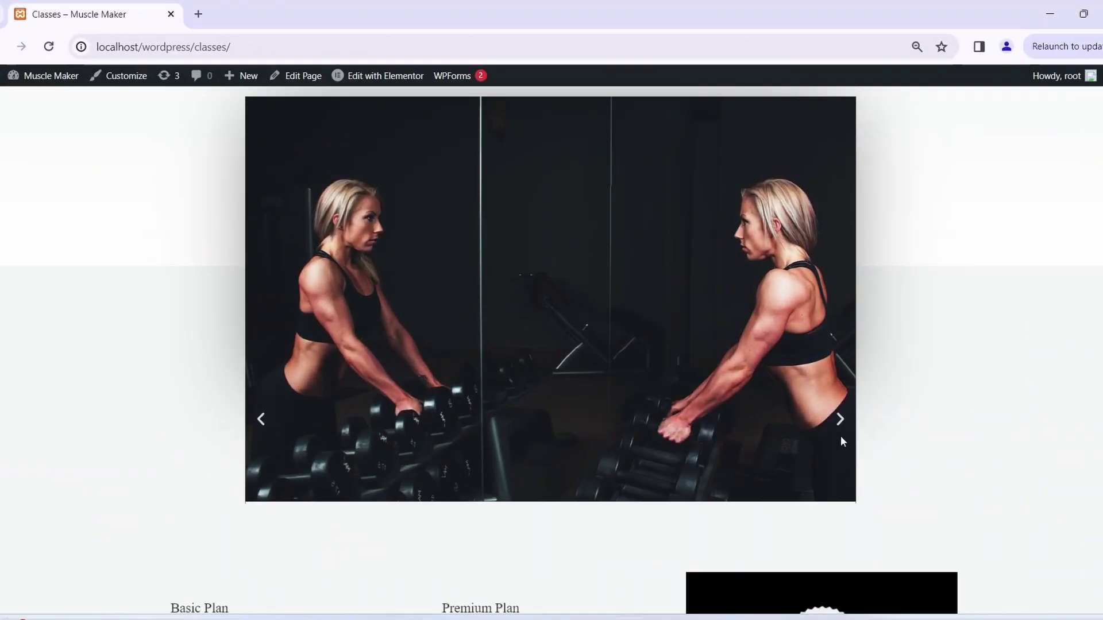
pyautogui.click(840, 420)
pyautogui.click(840, 422)
pyautogui.click(840, 421)
pyautogui.click(840, 421)
pyautogui.click(840, 421)
pyautogui.scroll(-5, 984, 396)
pyautogui.scroll(-1, 983, 396)
# Select and clear the text across the three plan cards while browsing the page
pyautogui.moveTo(167, 227); pyautogui.dragTo(546, 463)
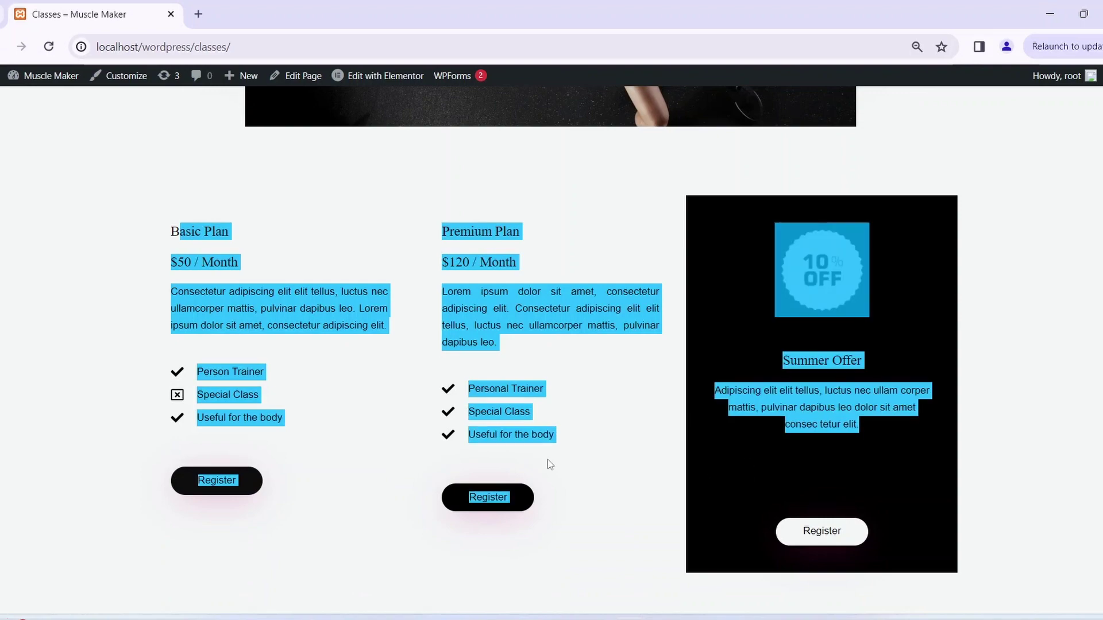
pyautogui.click(811, 344)
pyautogui.scroll(-5, 860, 367)
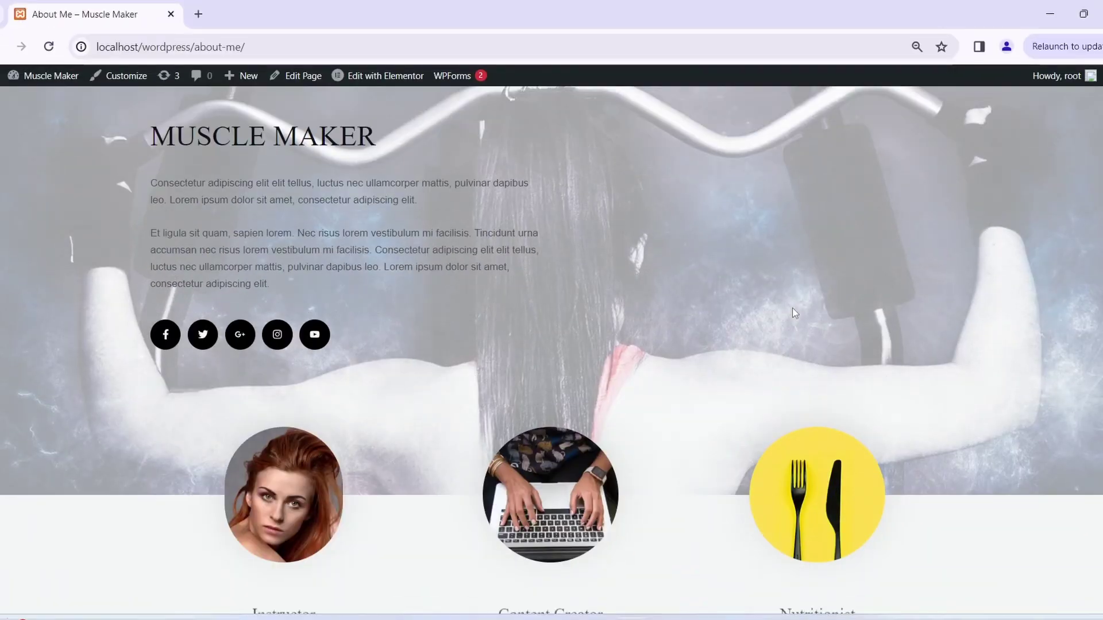
pyautogui.scroll(-15, 794, 313)
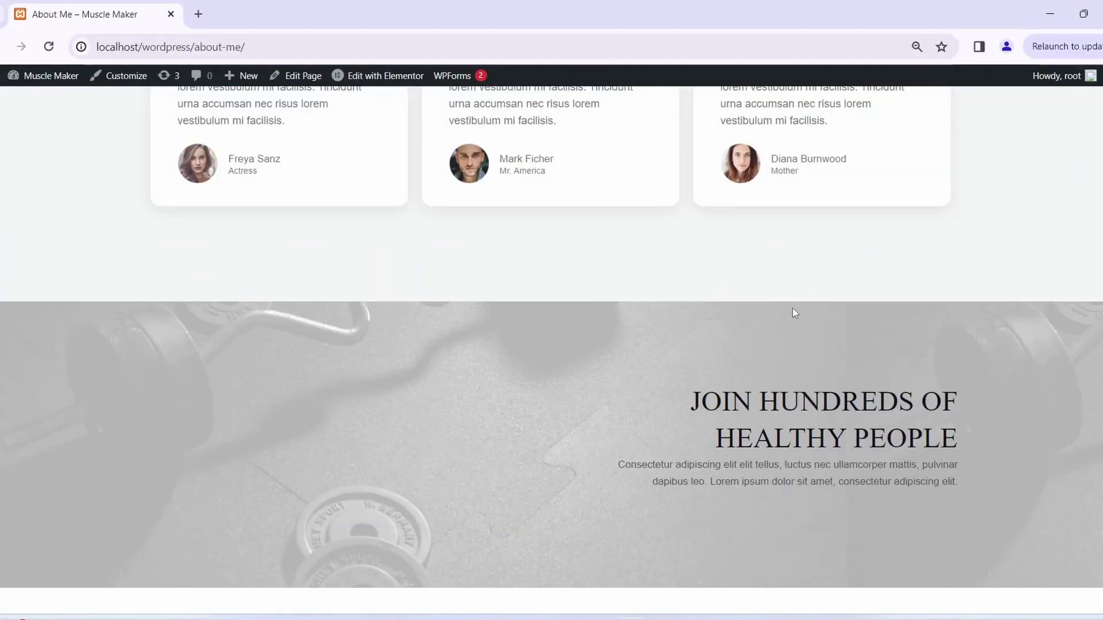
pyautogui.scroll(10, 795, 313)
pyautogui.scroll(8, 794, 313)
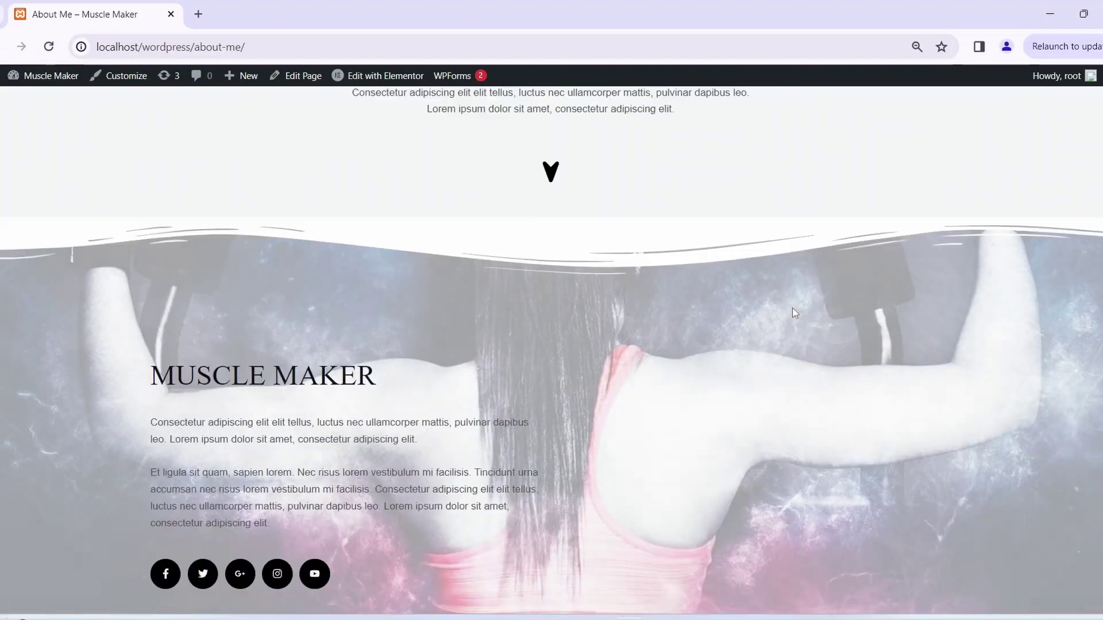
pyautogui.scroll(-8, 794, 313)
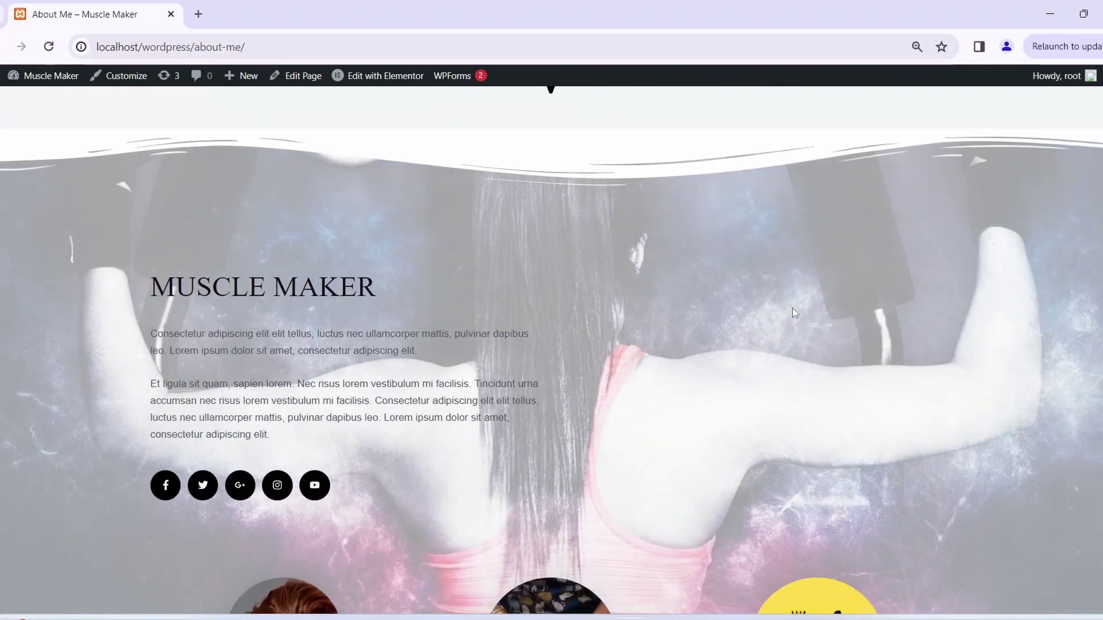
pyautogui.scroll(9, 794, 313)
# Open the Content Creator page and scroll through it
pyautogui.click(933, 126)
pyautogui.scroll(-18, 894, 309)
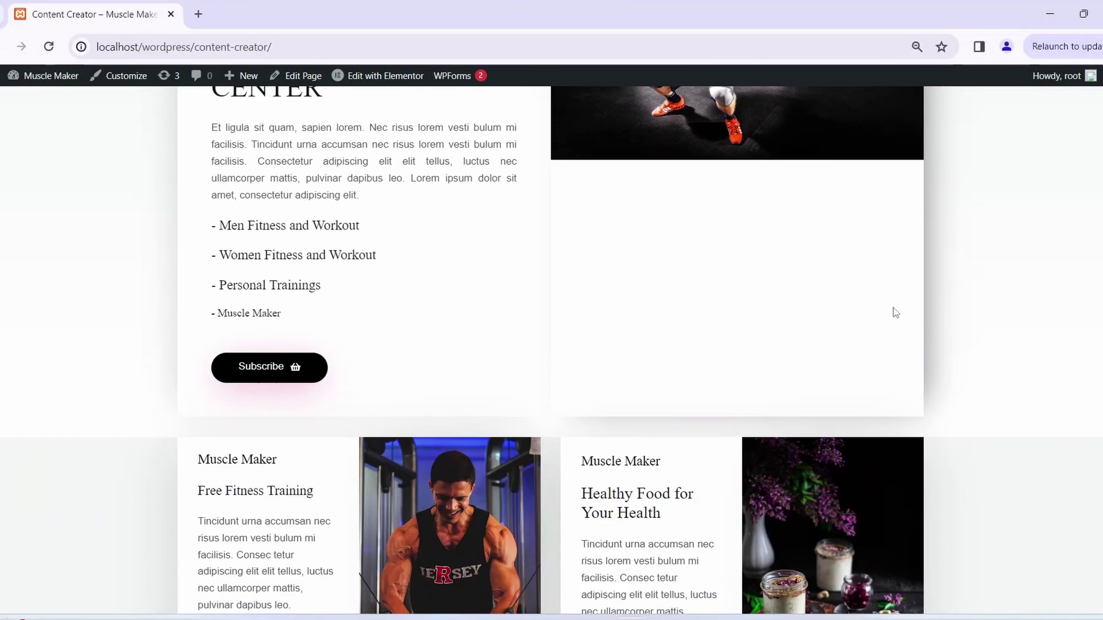
pyautogui.scroll(15, 907, 337)
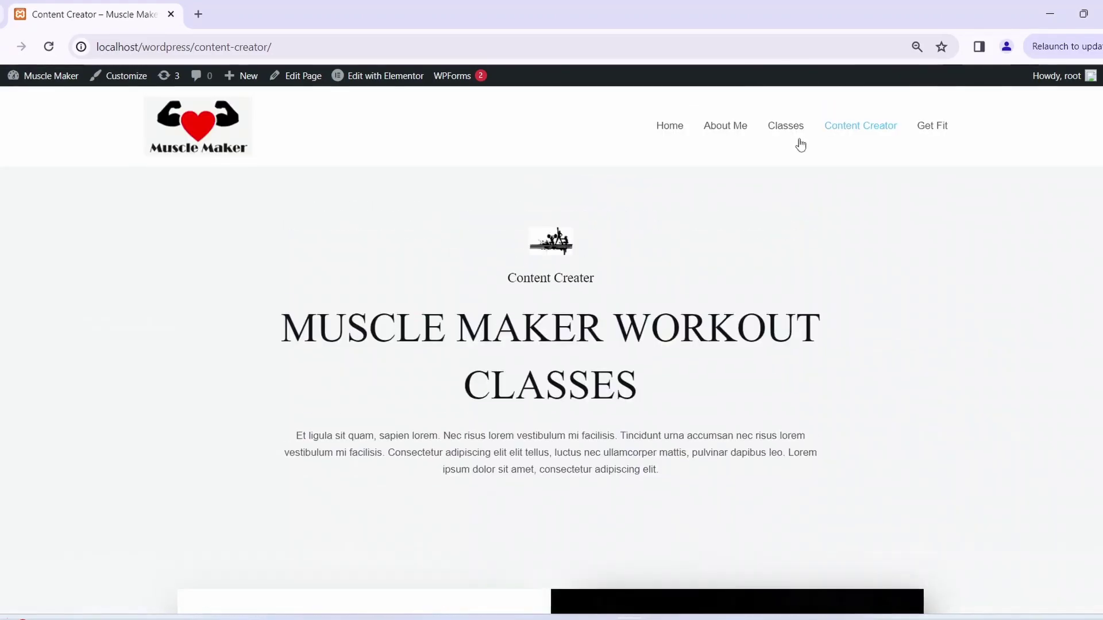
pyautogui.scroll(-10, 584, 448)
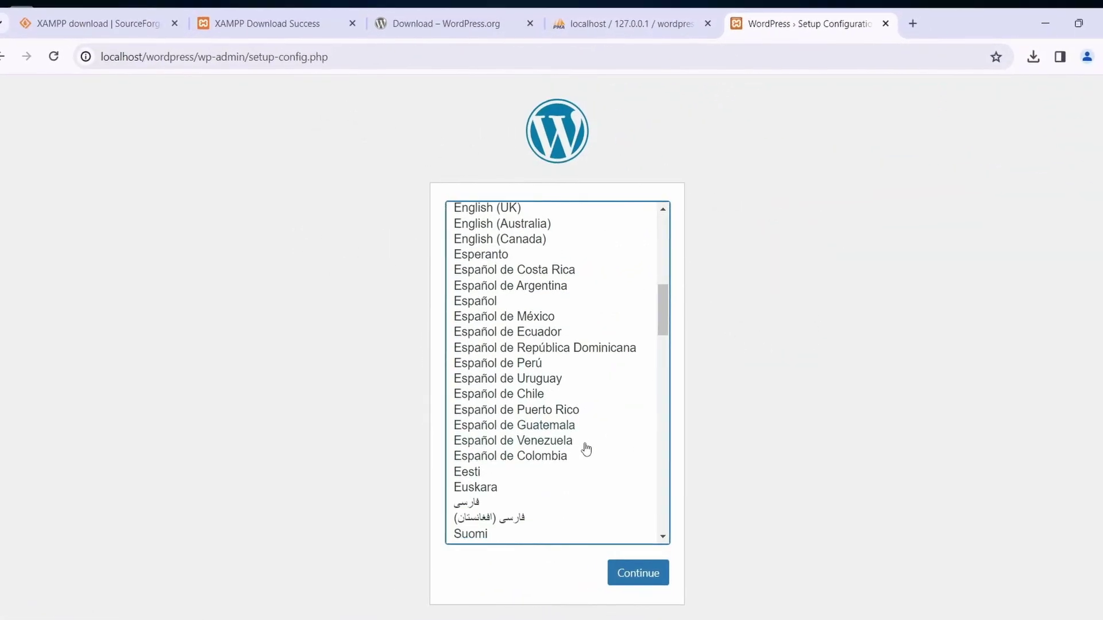
pyautogui.scroll(3, 583, 448)
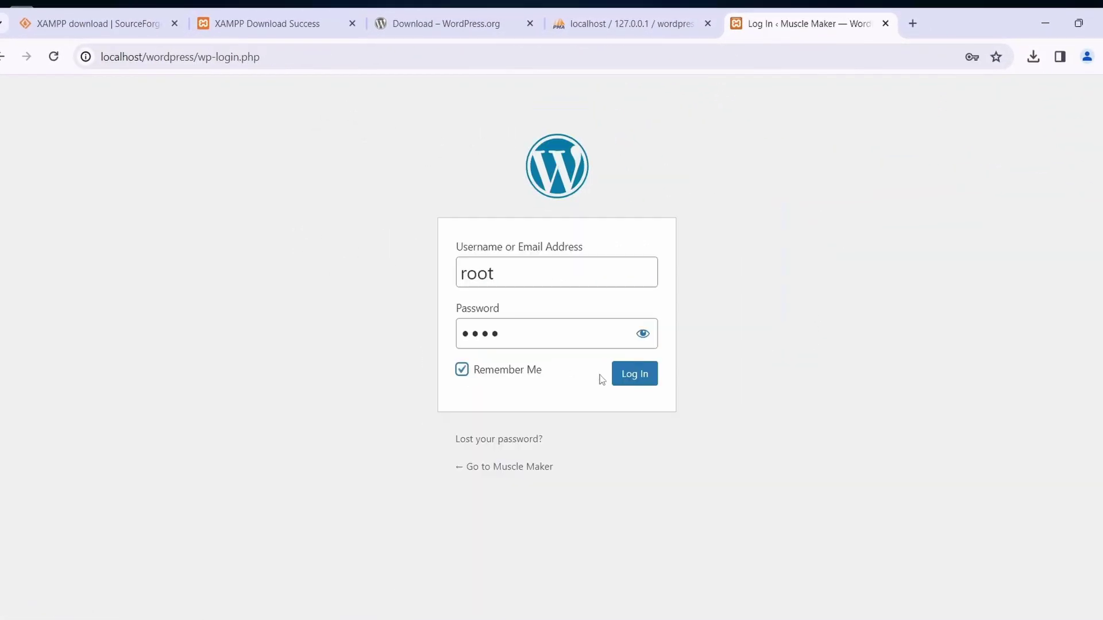
# Log in to the dashboard and install the Elementor Website Builder plugin
pyautogui.click(626, 374)
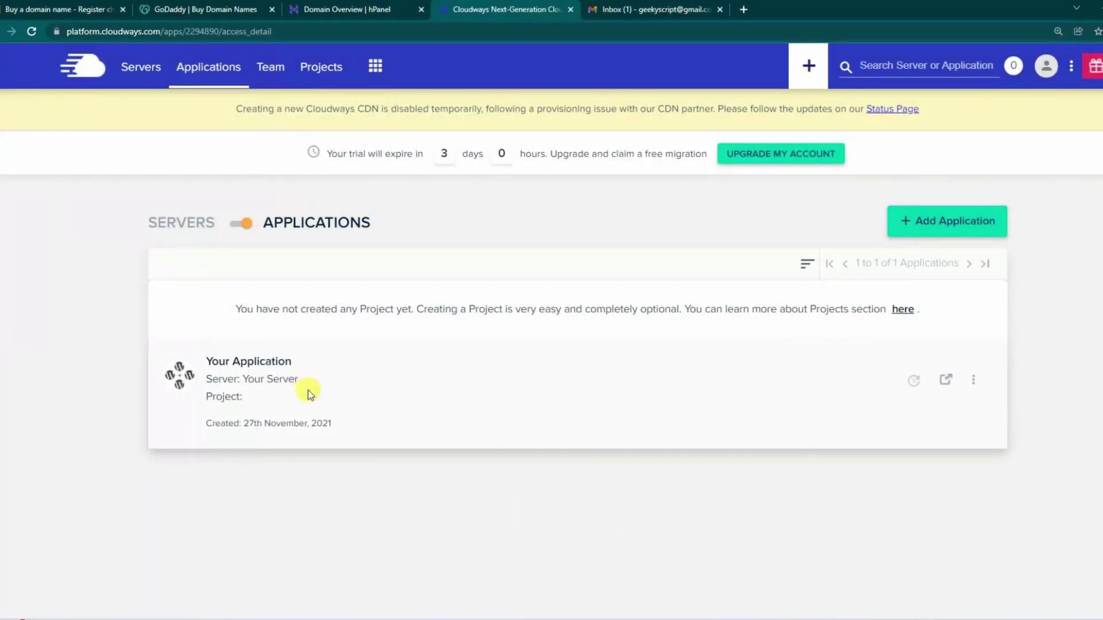
pyautogui.click(308, 391)
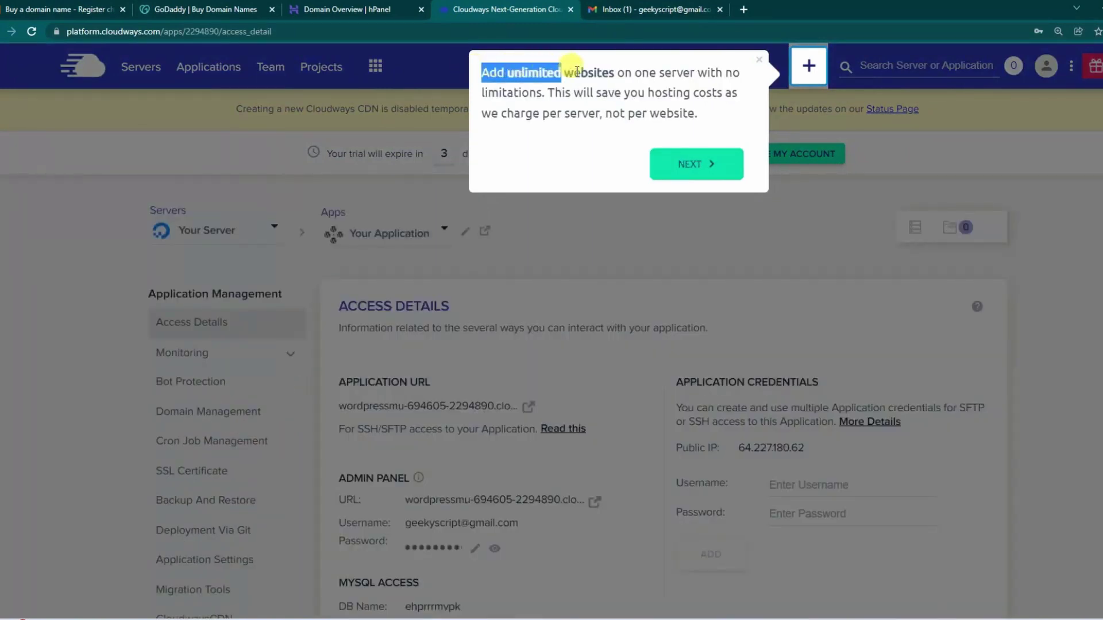
pyautogui.moveTo(699, 78); pyautogui.dragTo(532, 109)
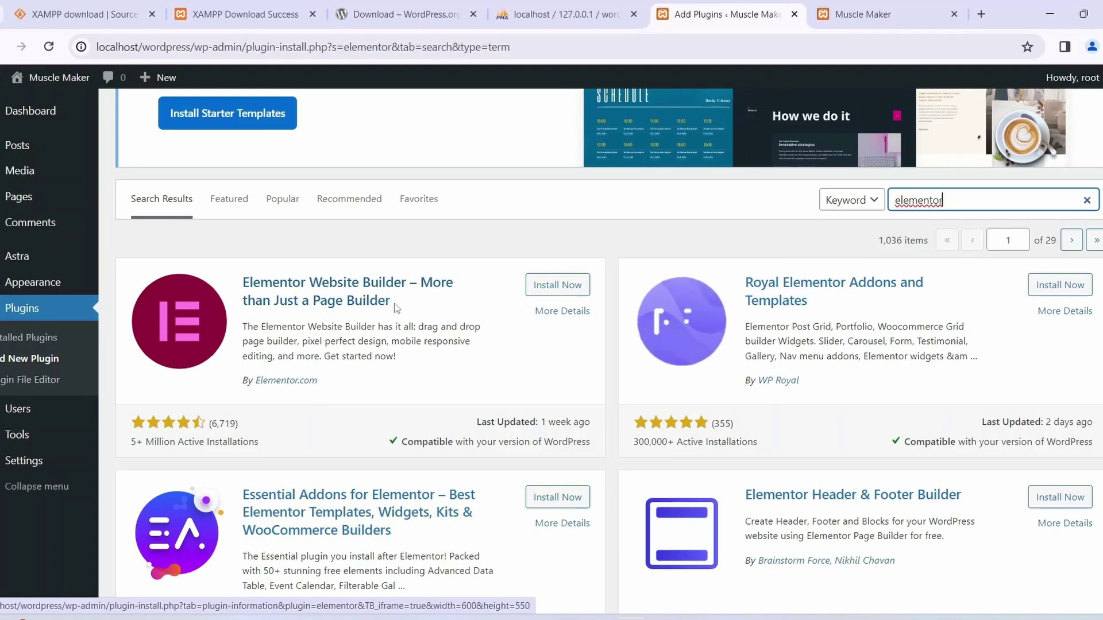
pyautogui.click(557, 286)
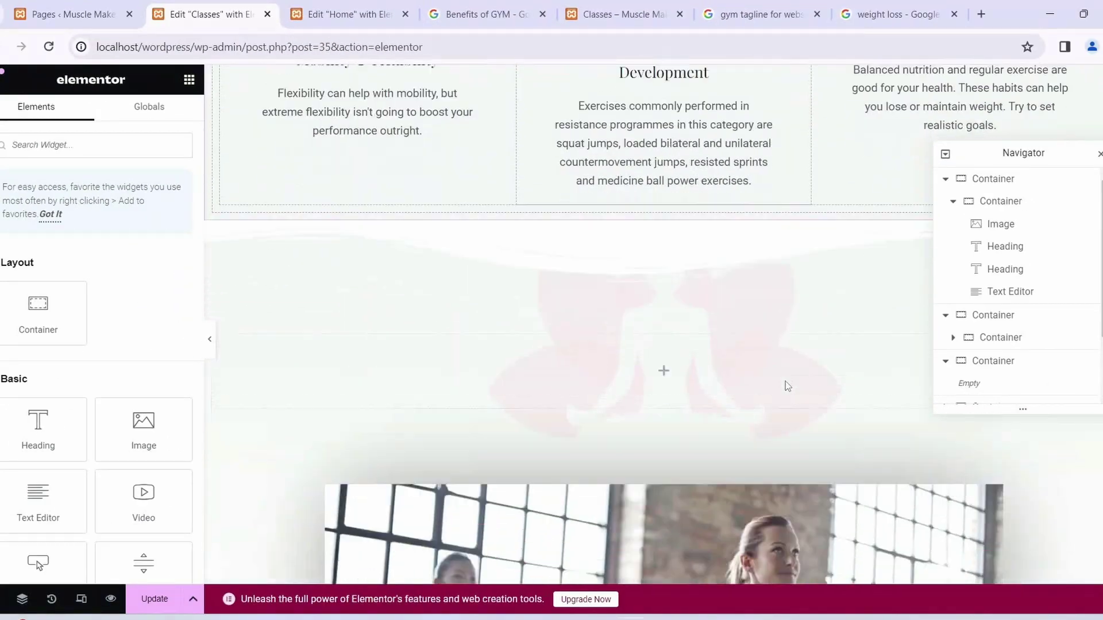
pyautogui.scroll(-7, 836, 163)
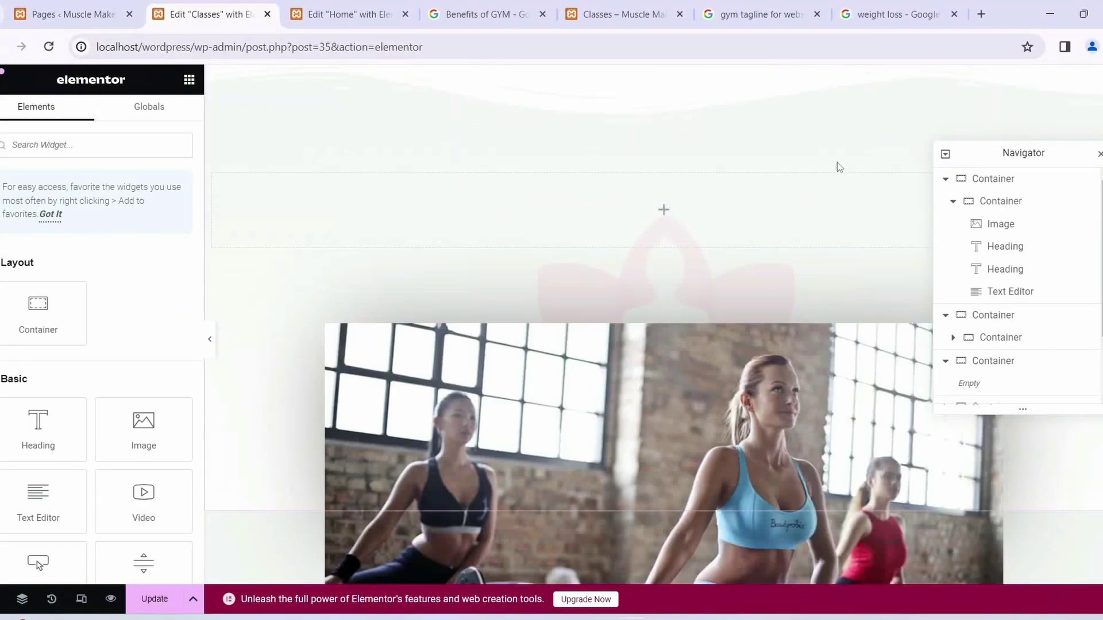
# Select the image carousel for editing, then install the Astra theme
pyautogui.scroll(1, 682, 298)
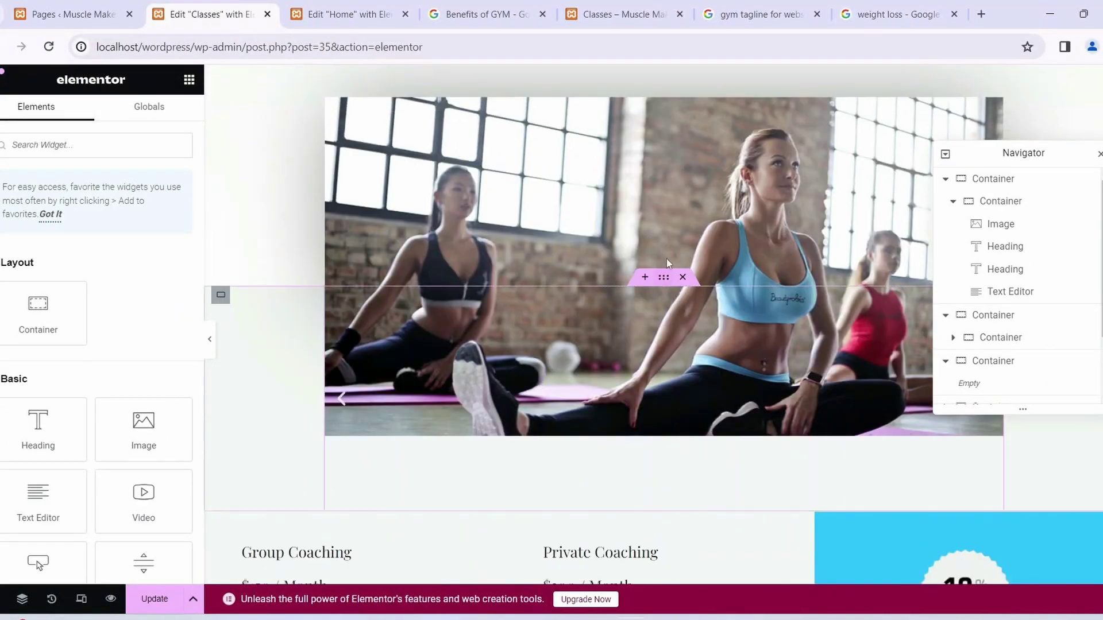
pyautogui.scroll(1, 666, 263)
pyautogui.click(674, 239)
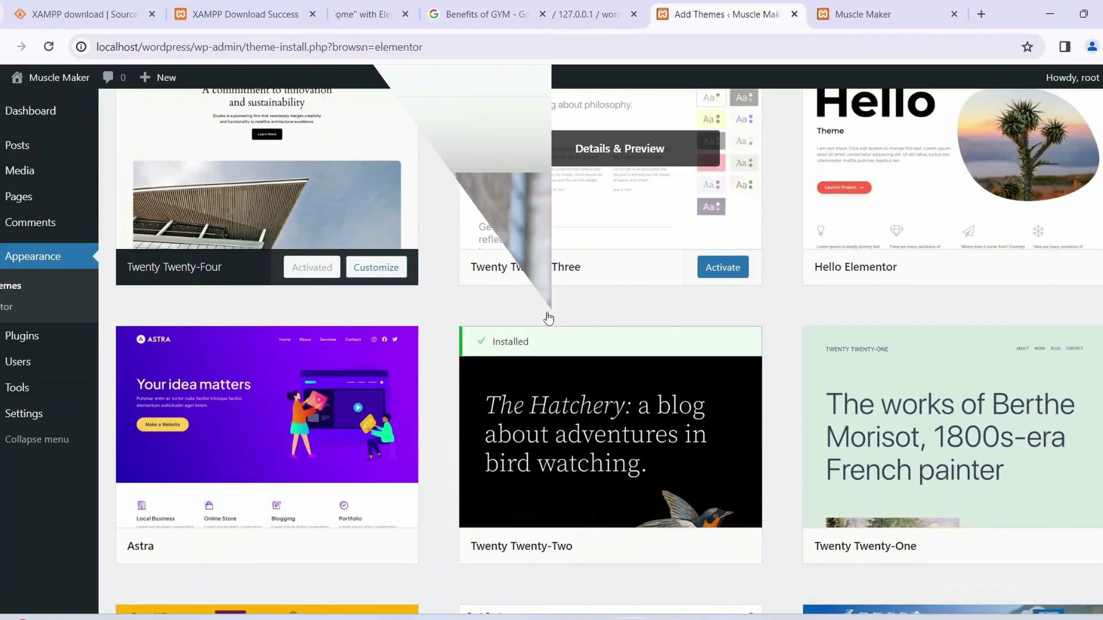
pyautogui.scroll(-1, 549, 318)
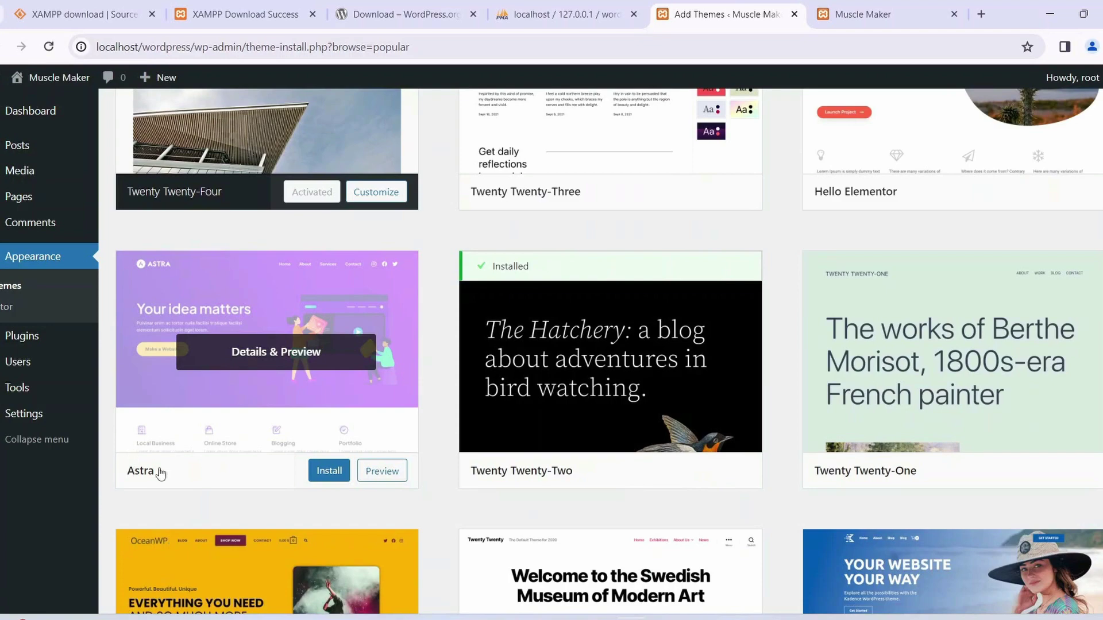
pyautogui.click(328, 472)
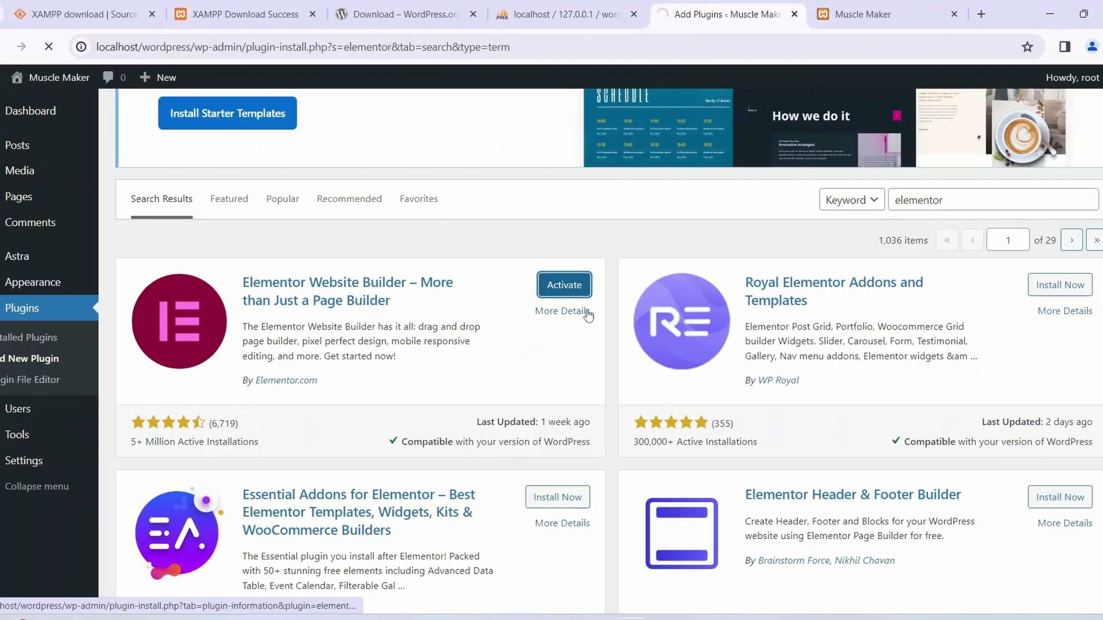
pyautogui.scroll(-3, 410, 335)
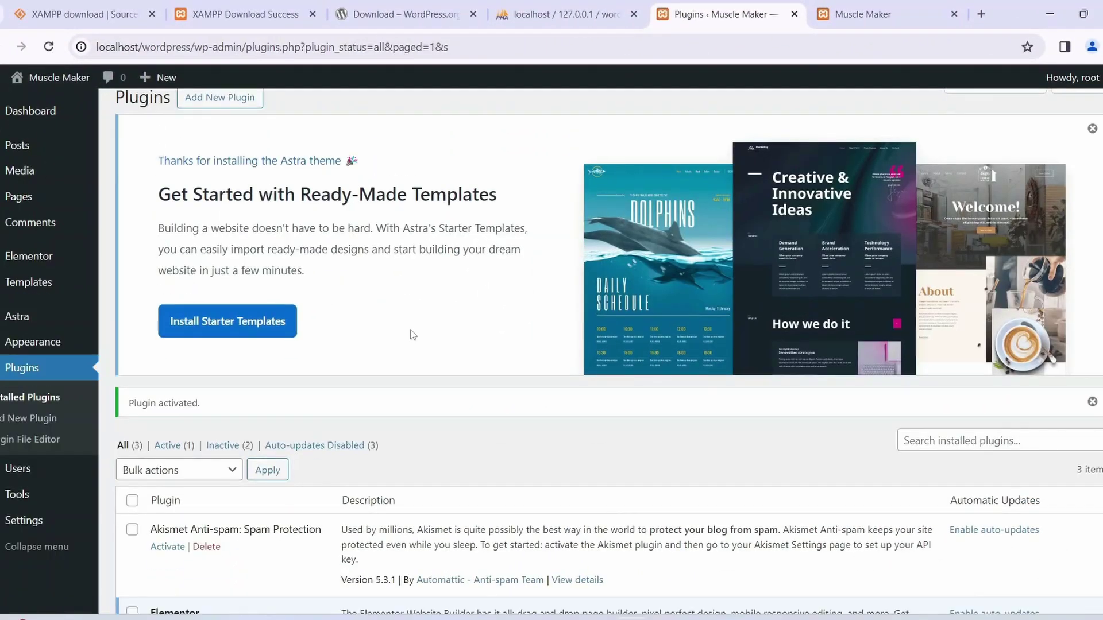
pyautogui.scroll(-1, 412, 334)
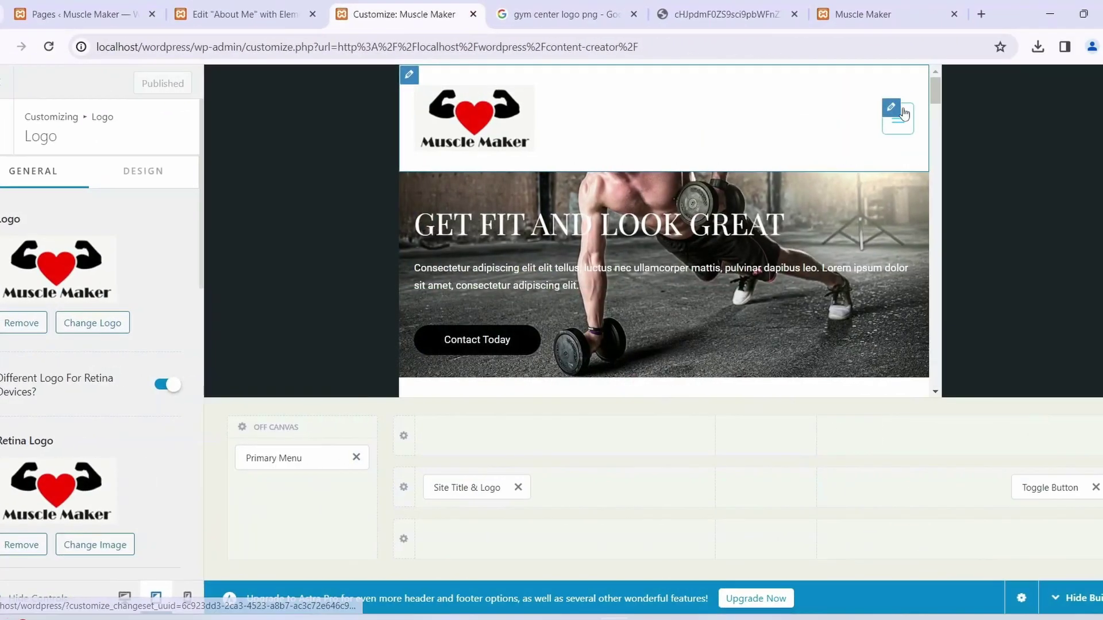
# Preview the mobile layout, then upload muscleMaker.png from the Desktop as the site logo
pyautogui.click(898, 121)
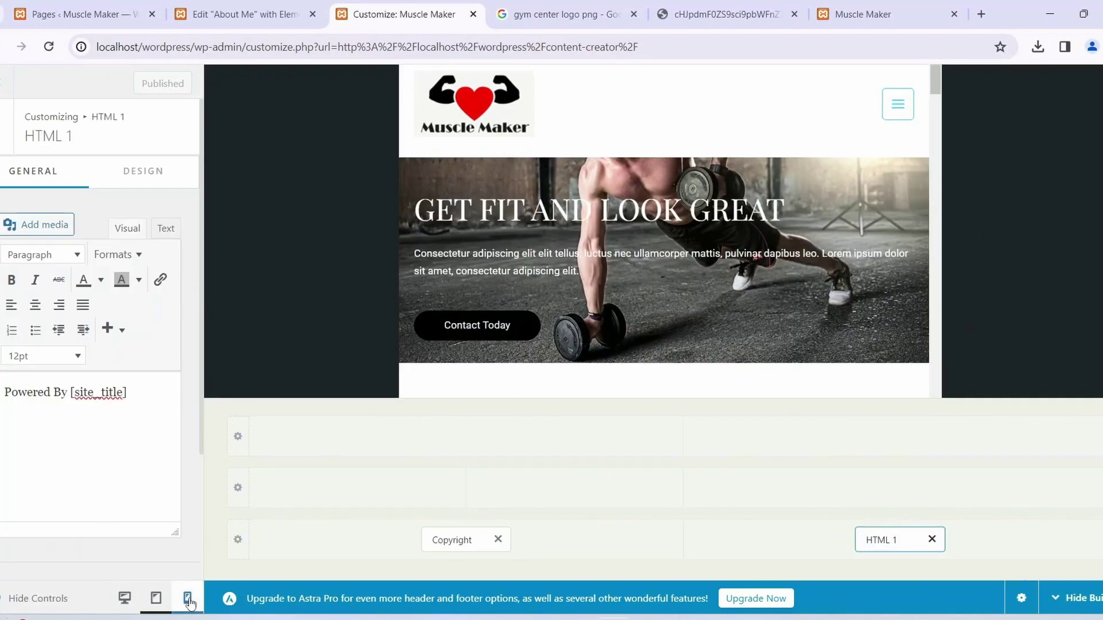
pyautogui.click(187, 599)
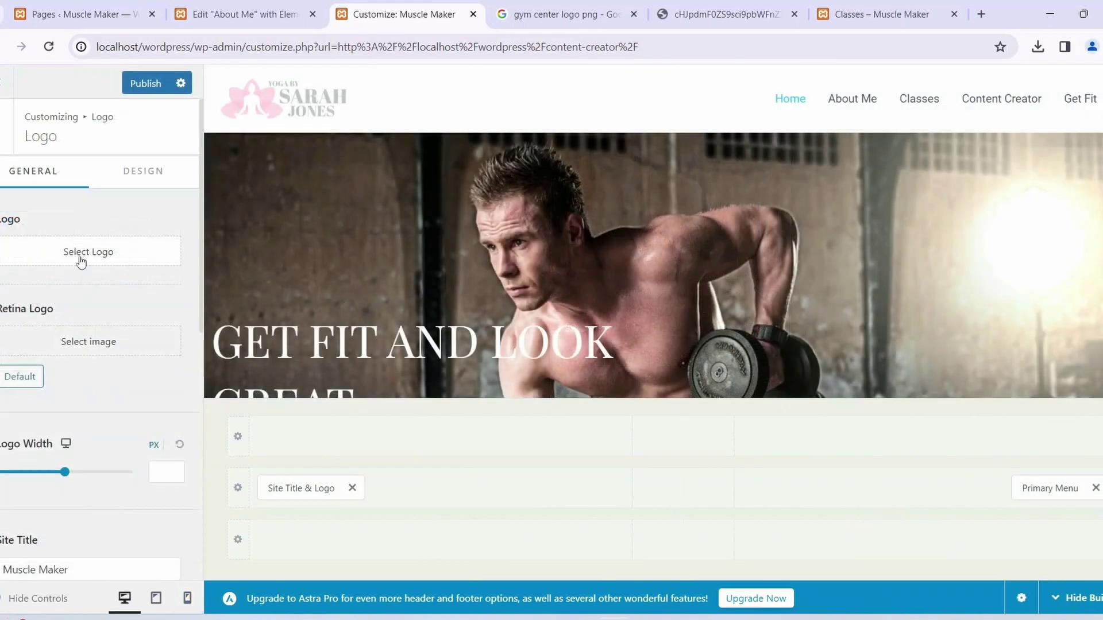
pyautogui.click(88, 251)
pyautogui.click(36, 143)
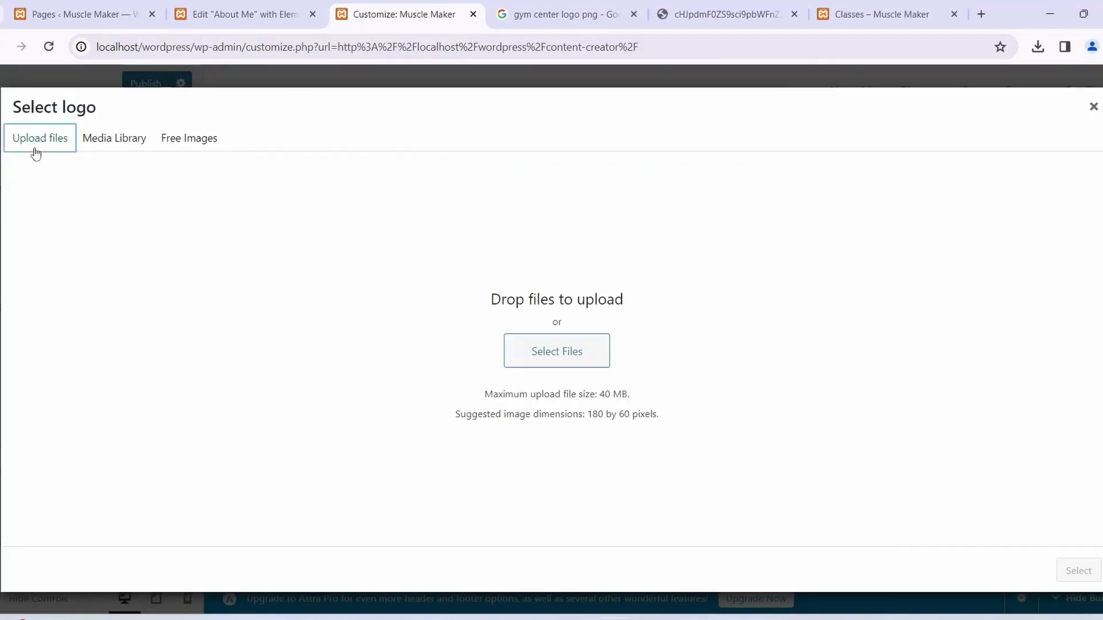
pyautogui.click(557, 353)
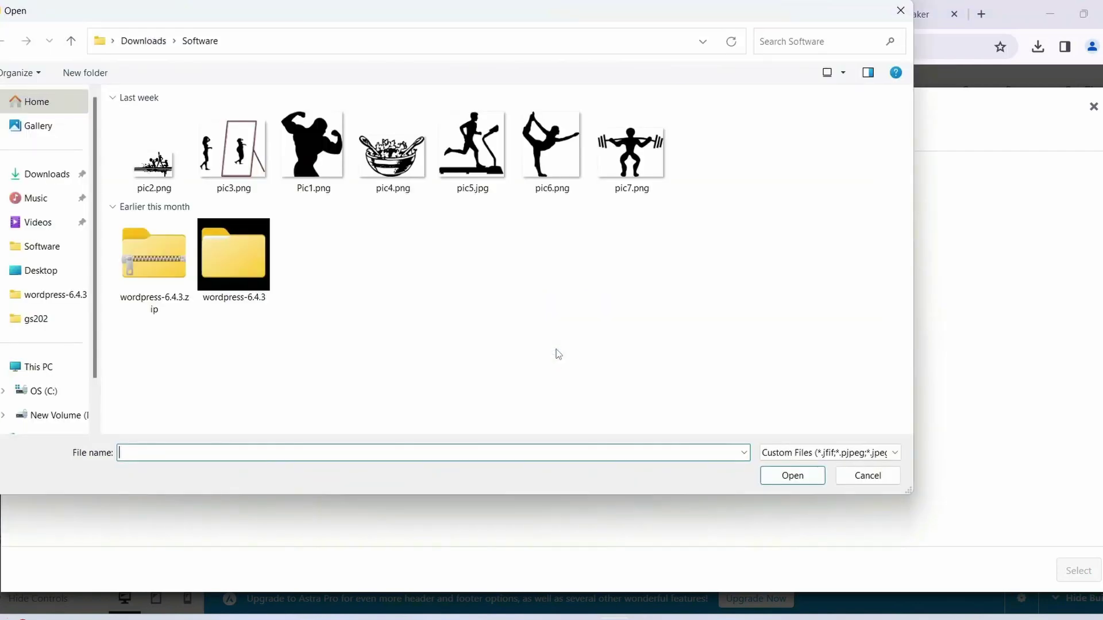
pyautogui.click(41, 271)
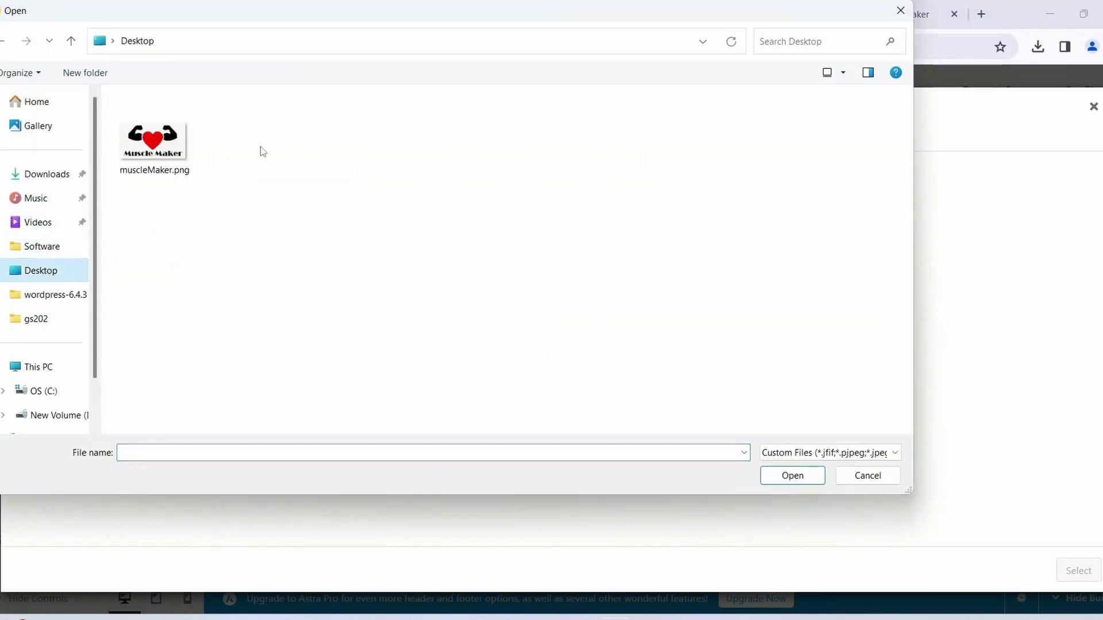
pyautogui.click(153, 140)
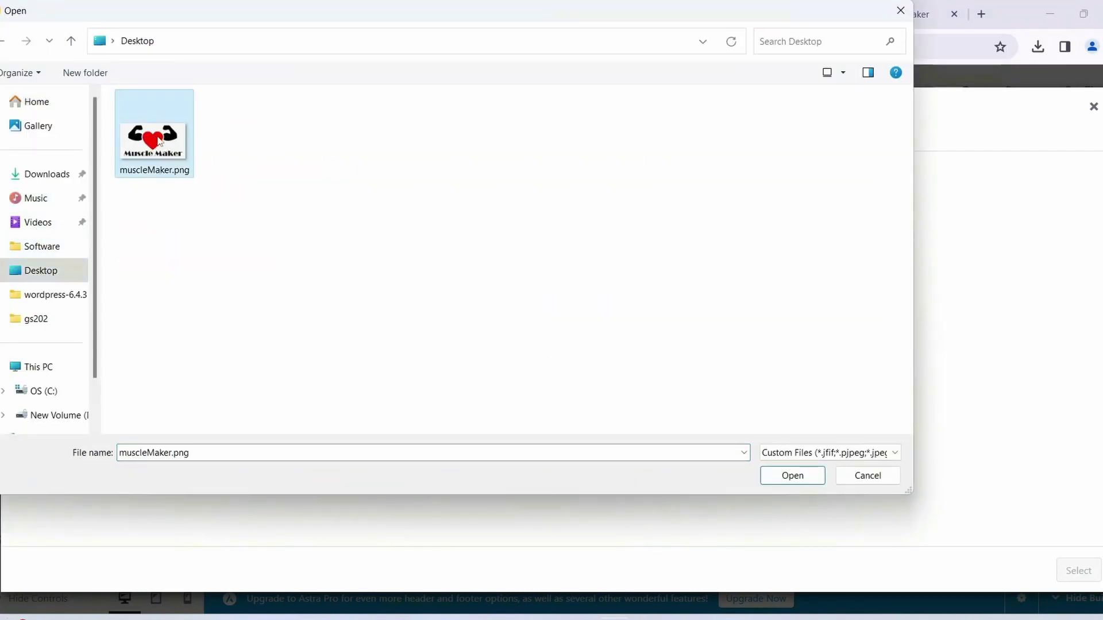
pyautogui.doubleClick(159, 143)
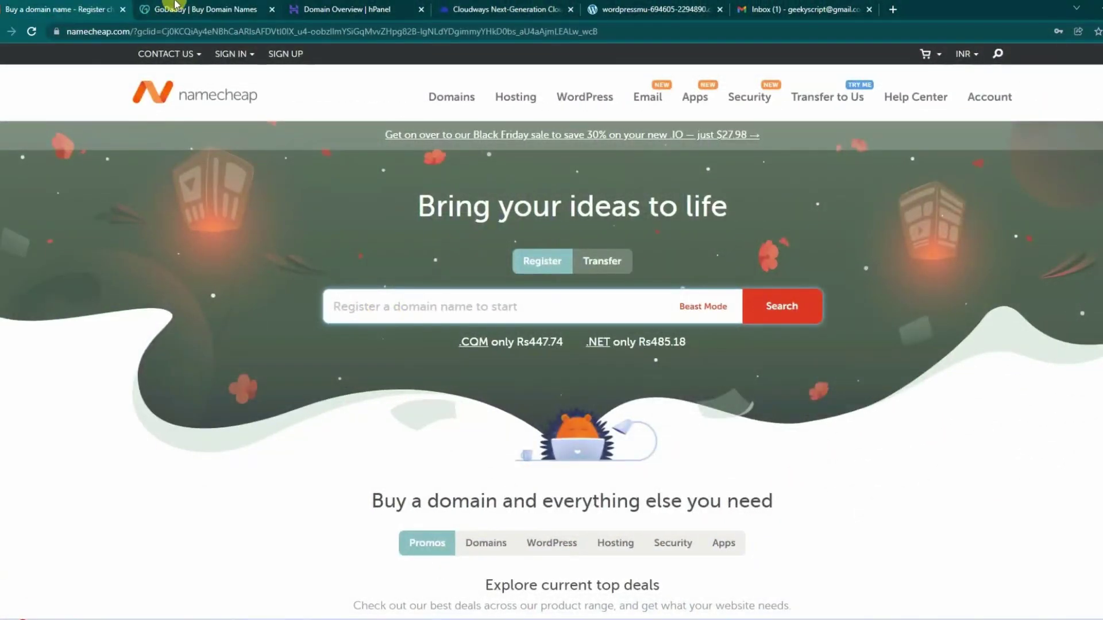
# Switch to the GoDaddy tab and save the new primary domain
pyautogui.click(175, 6)
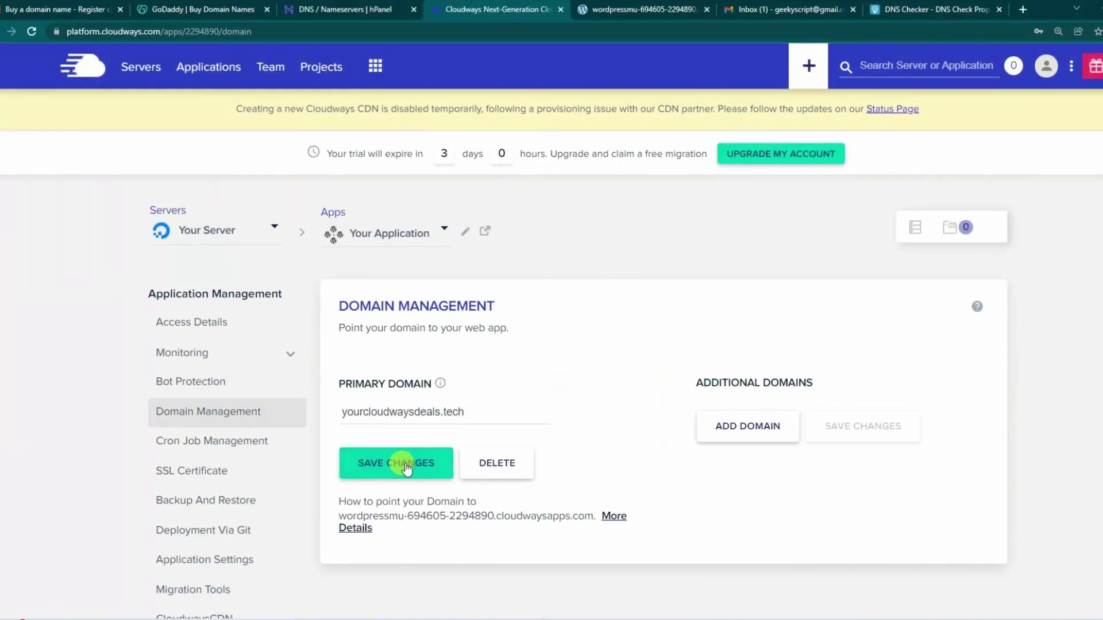
pyautogui.click(406, 467)
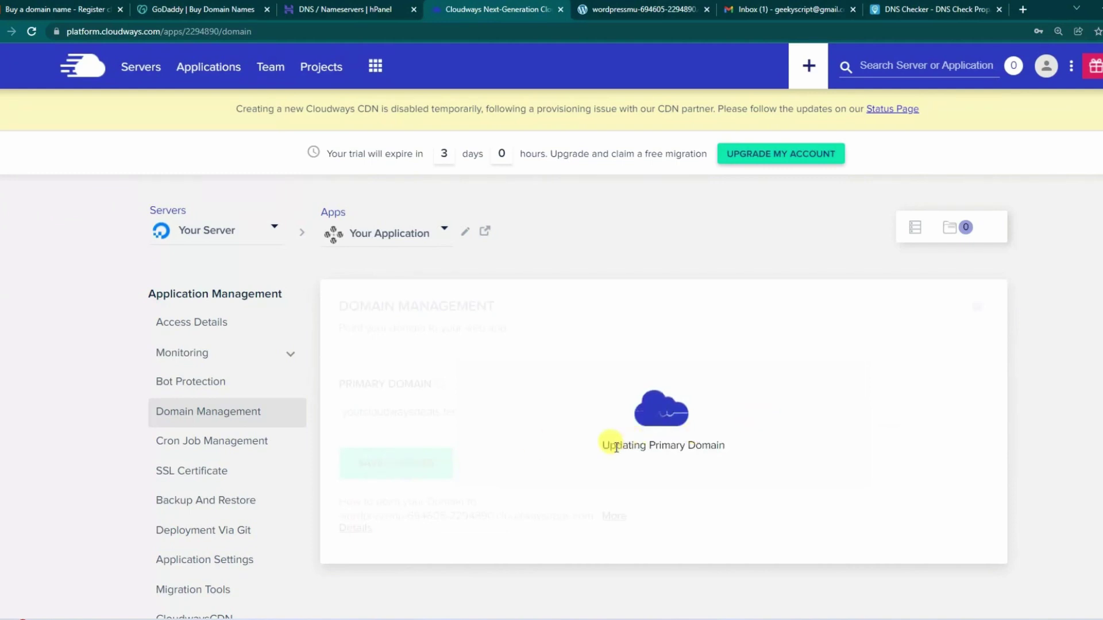
pyautogui.moveTo(633, 449); pyautogui.dragTo(781, 449)
pyautogui.click(781, 449)
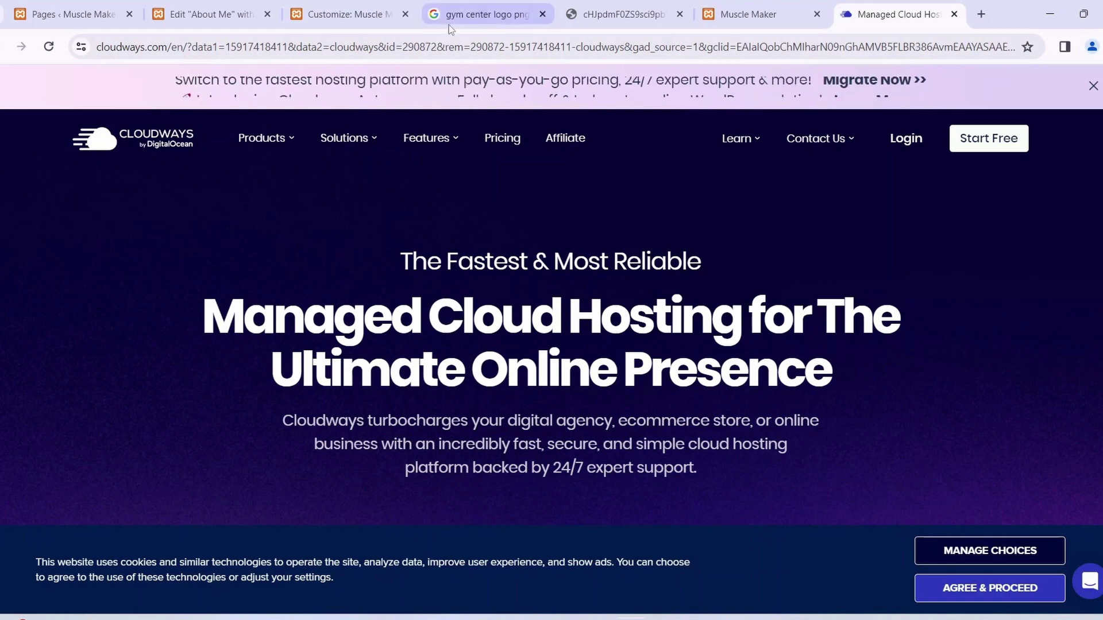
# Switch to the WordPress customizer tab
pyautogui.click(342, 14)
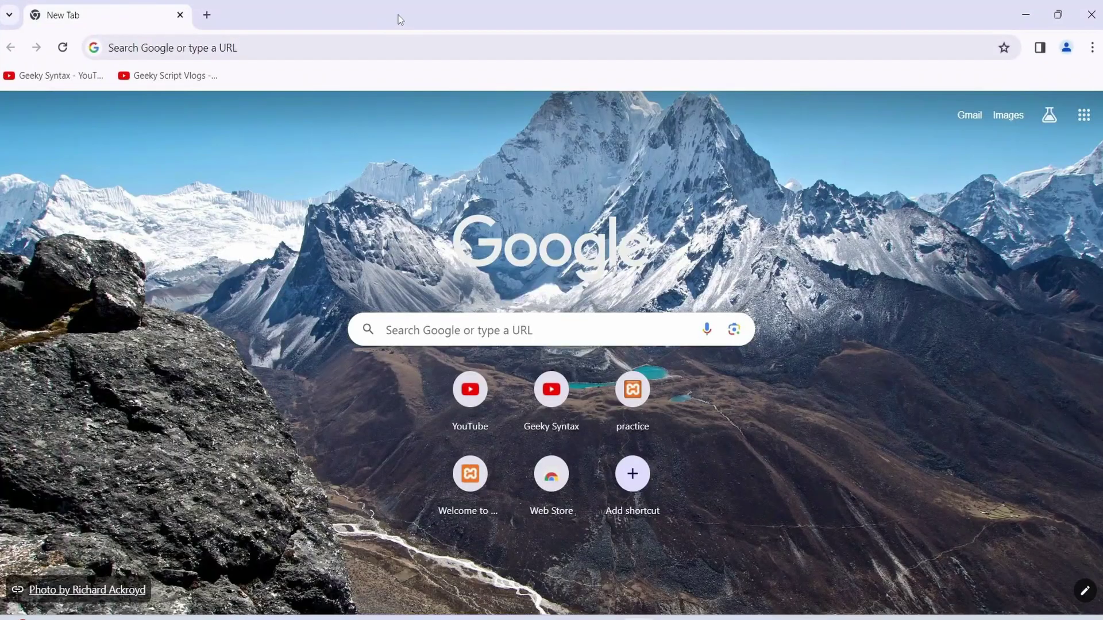
# Search Google for 'xampp download'
pyautogui.click(360, 50)
pyautogui.write('xamp')
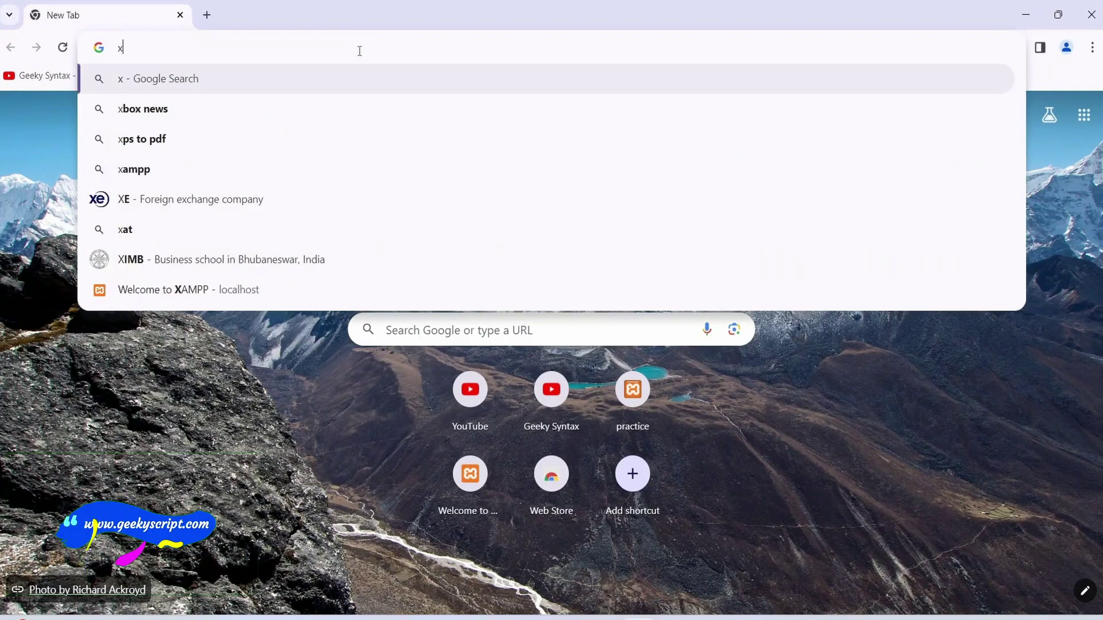
pyautogui.press('Down')
pyautogui.press('Down')
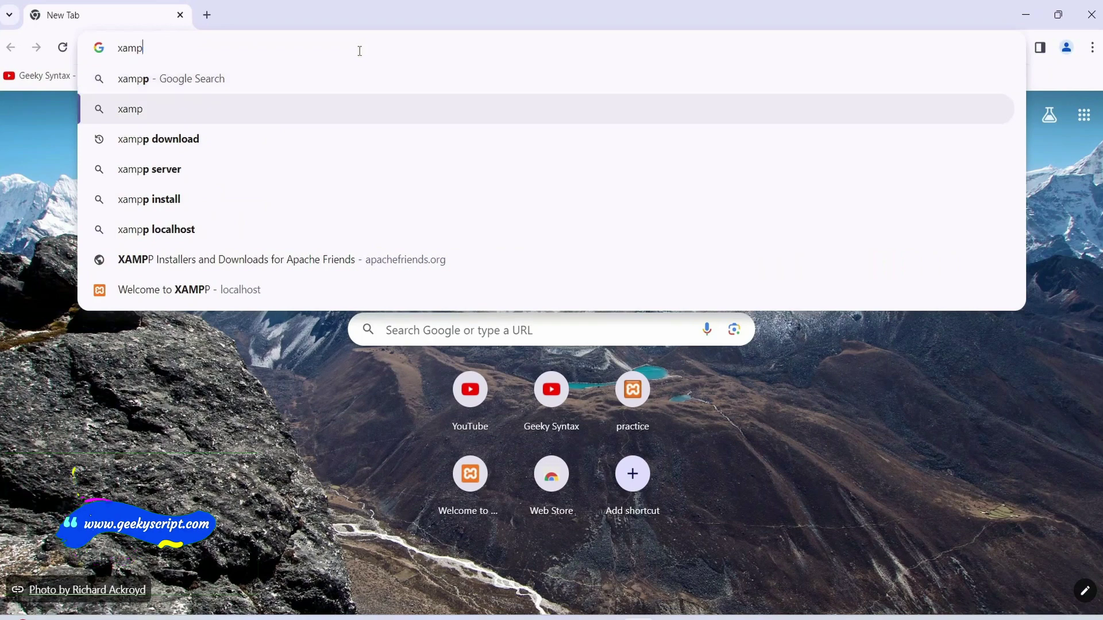
pyautogui.press('Return')
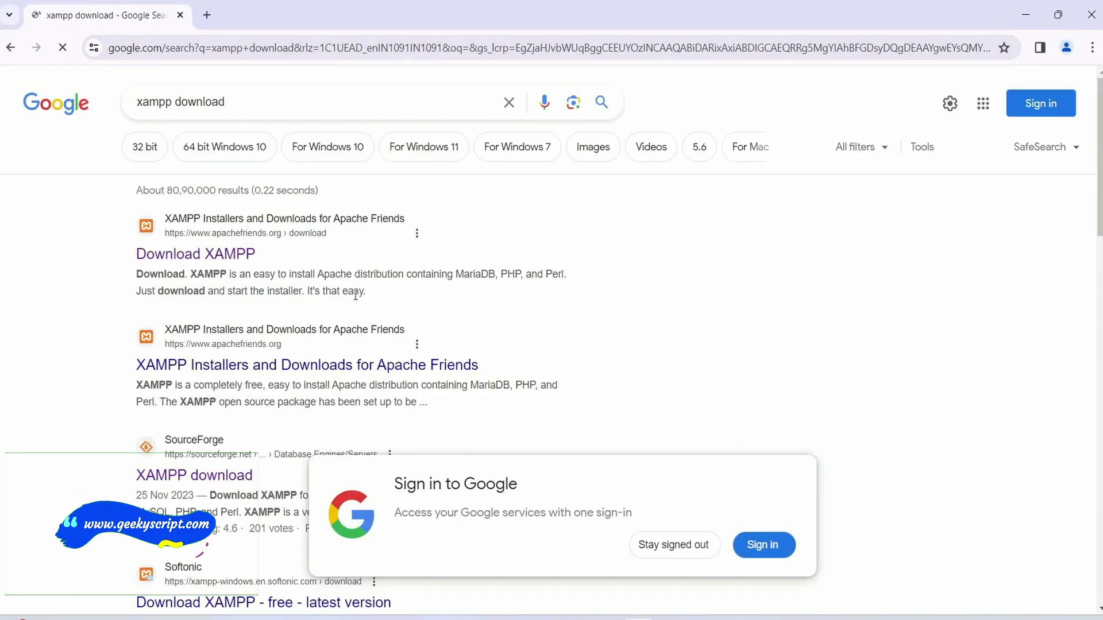
# Open the official XAMPP page and download the 8.2.12 64-bit installer
pyautogui.click(211, 258)
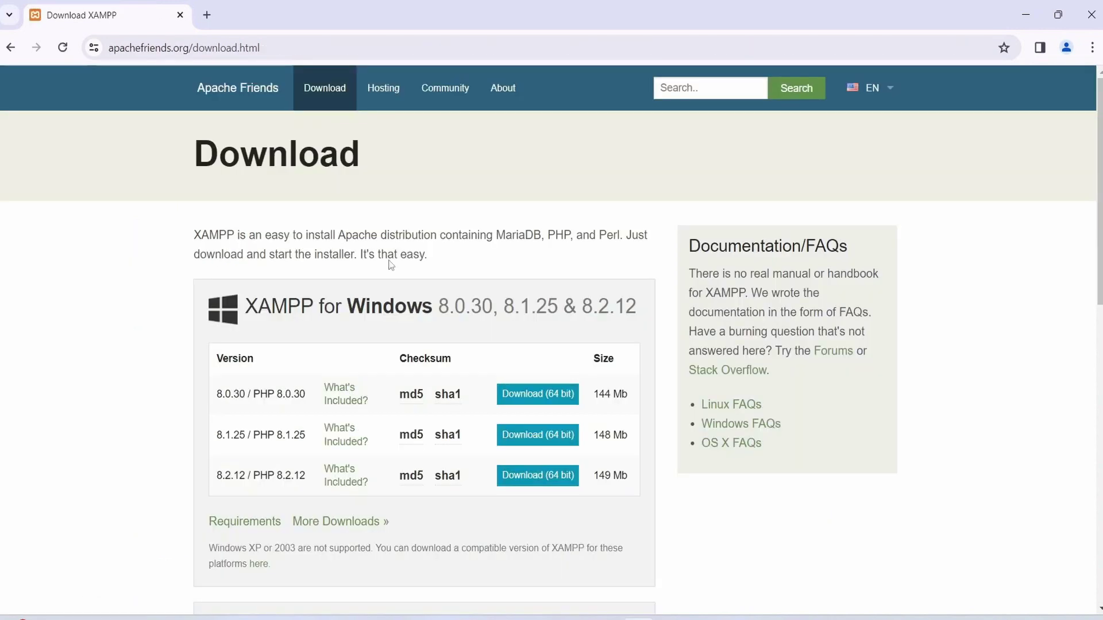
pyautogui.moveTo(433, 467)
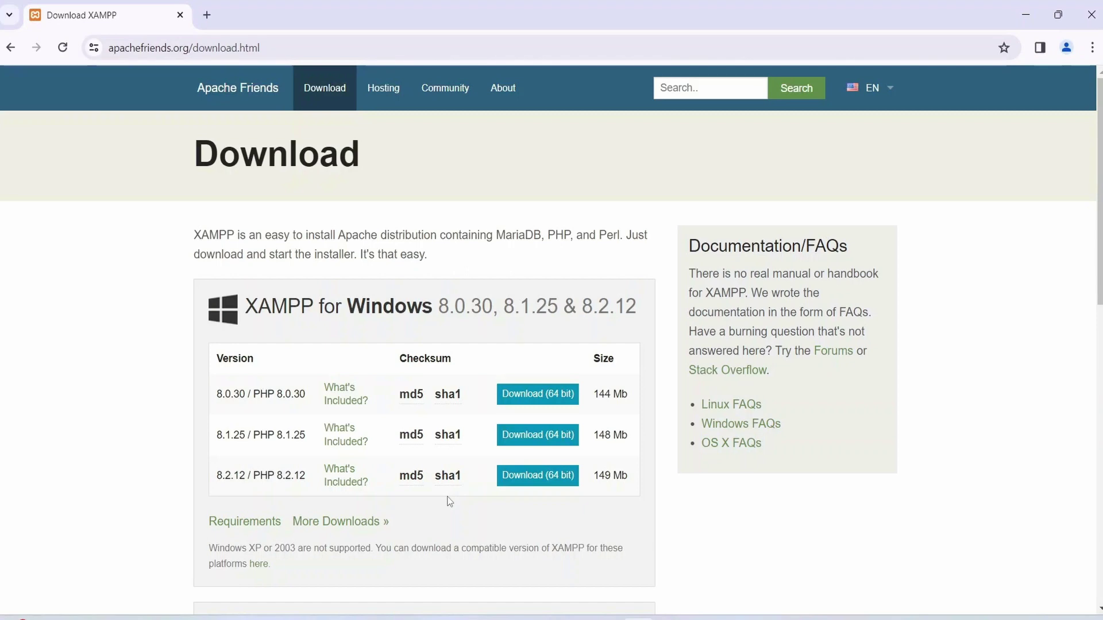
pyautogui.click(538, 477)
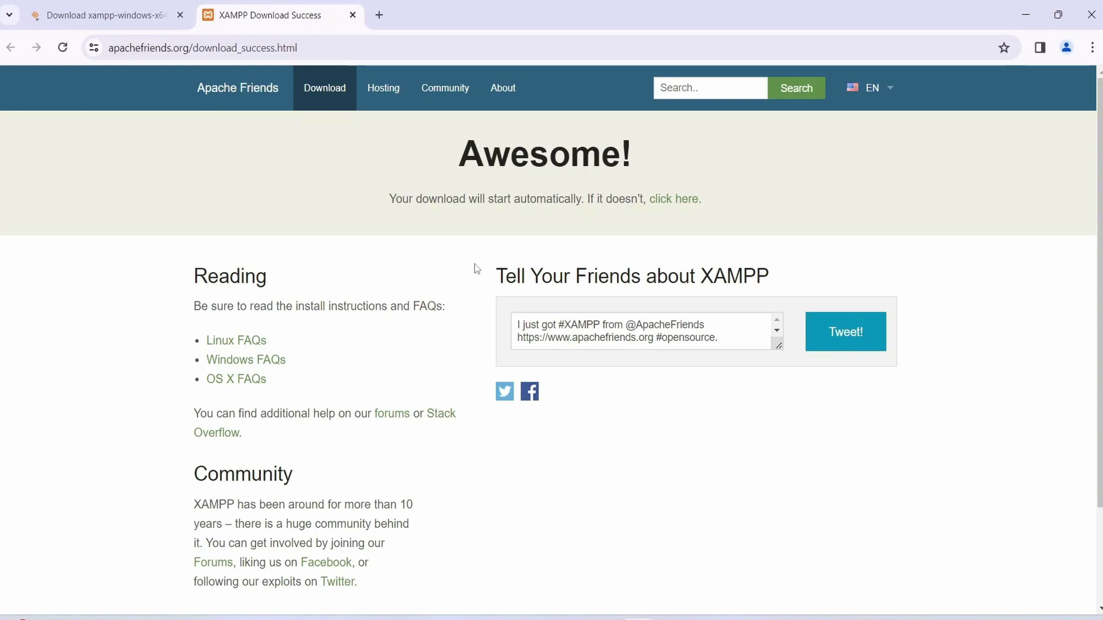
# Cancel the XAMPP 8.2.12 download on the SourceForge tab and minimize Chrome
pyautogui.click(63, 11)
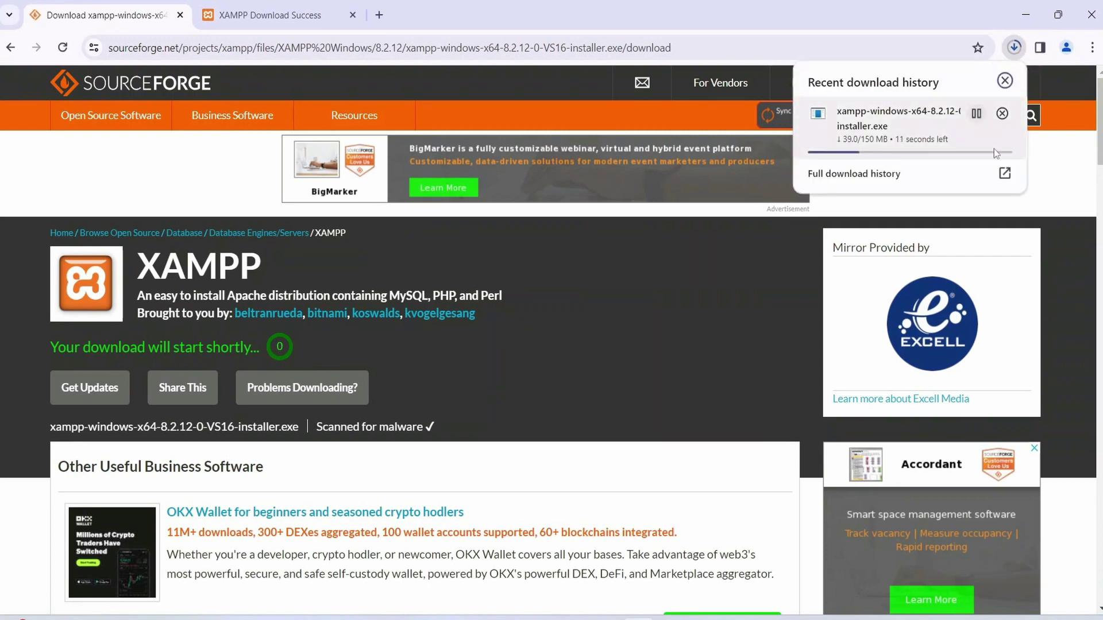
pyautogui.click(1001, 113)
pyautogui.click(1025, 15)
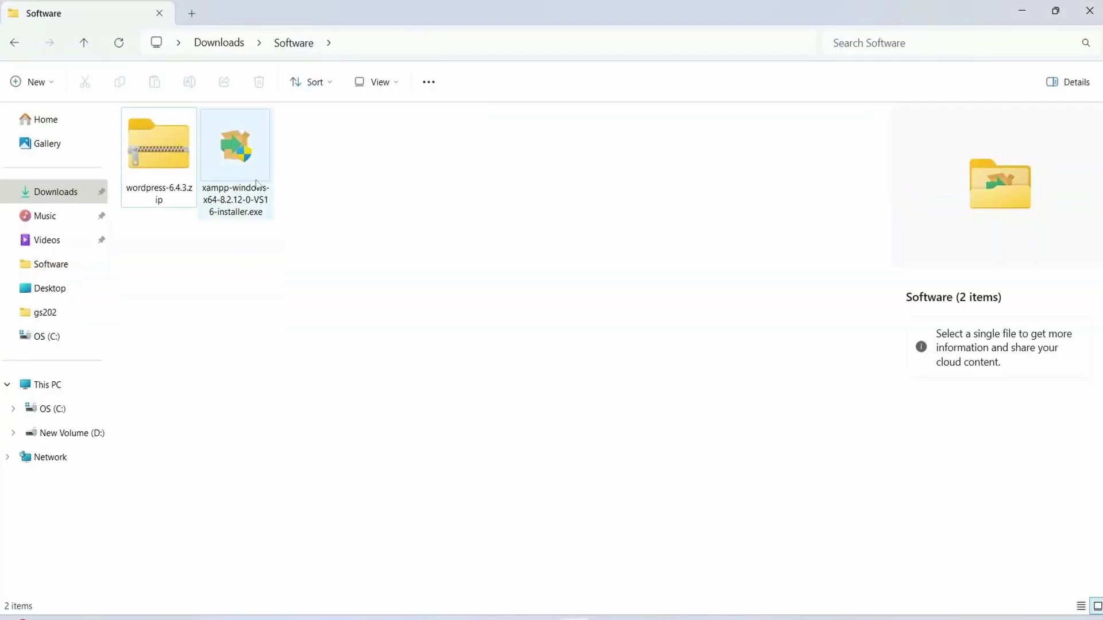
# Launch the XAMPP installer from the Software folder and dismiss the UAC warning
pyautogui.click(248, 167)
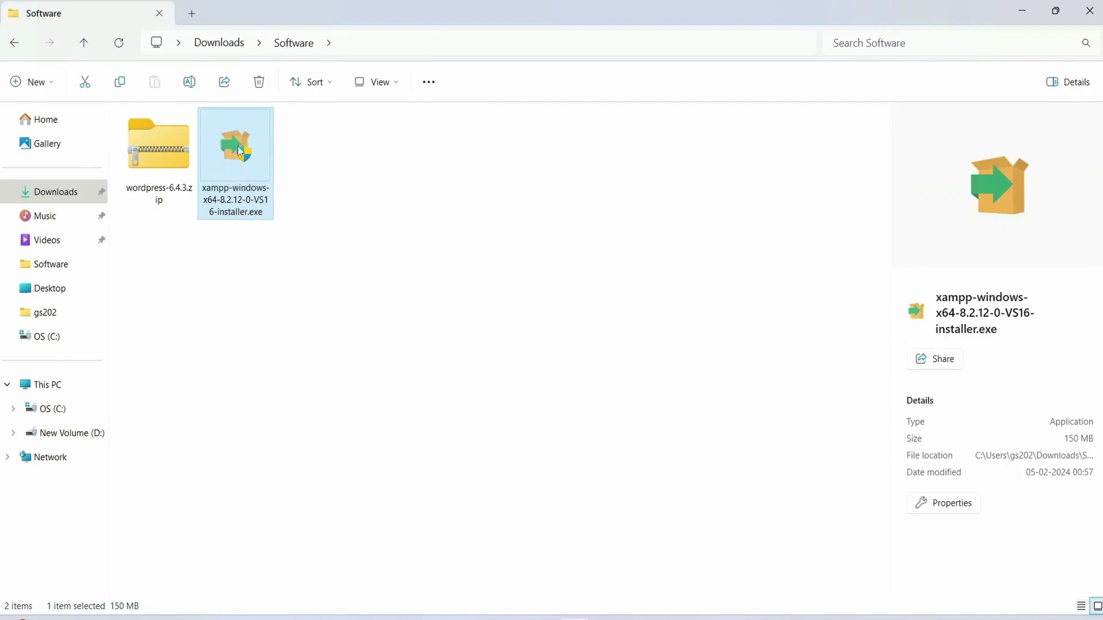
pyautogui.doubleClick(237, 146)
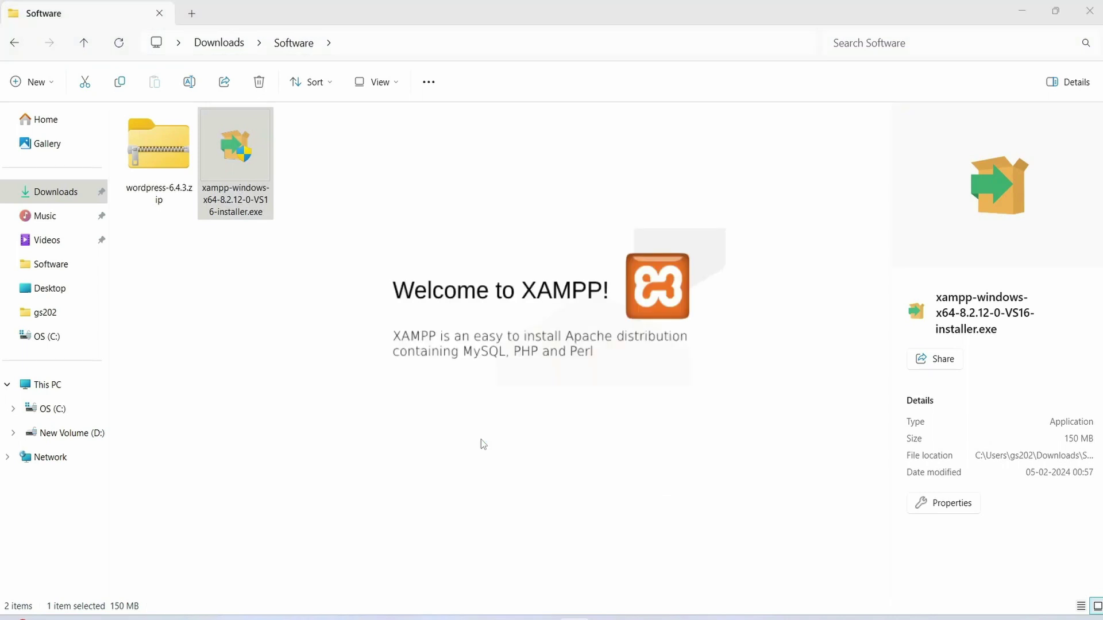
pyautogui.click(658, 376)
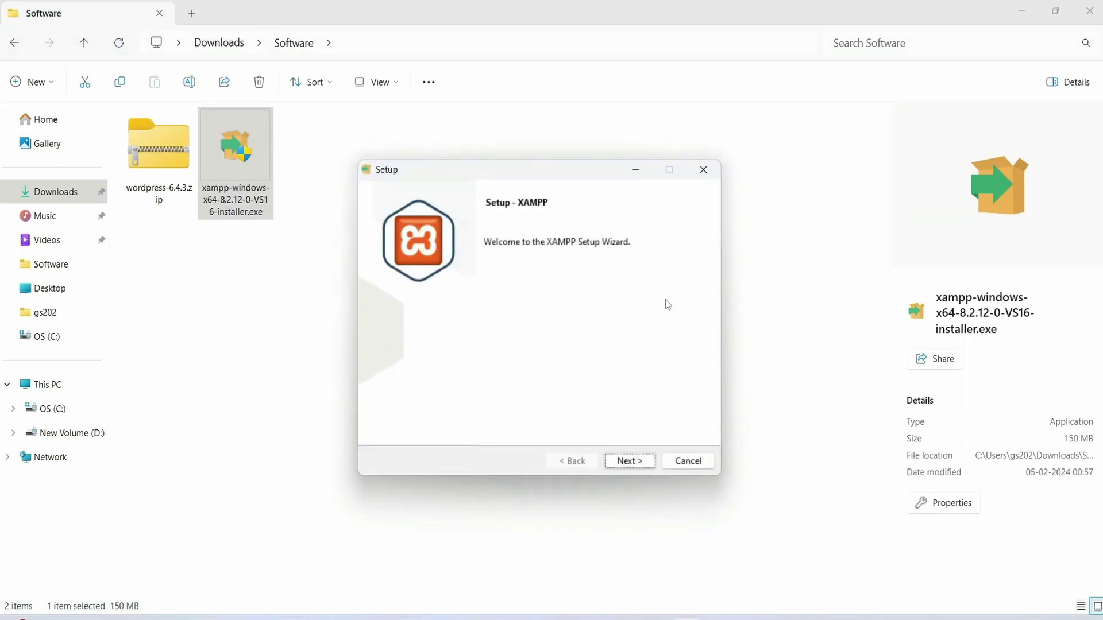
# Accept default components, the C:\xampp folder and English, then begin installing
pyautogui.click(636, 464)
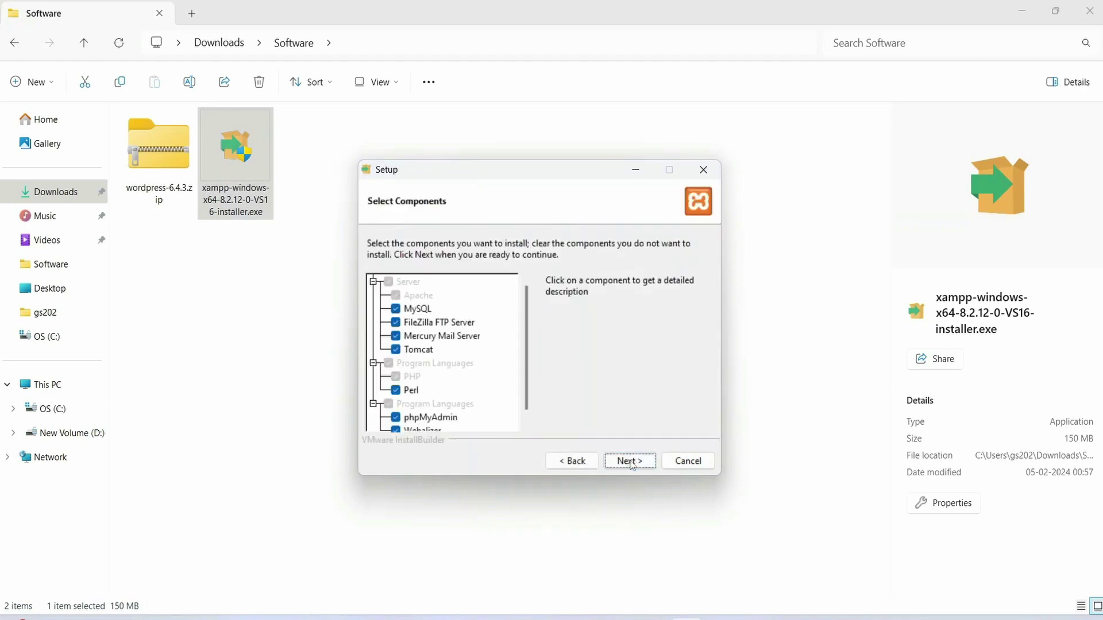
pyautogui.click(631, 462)
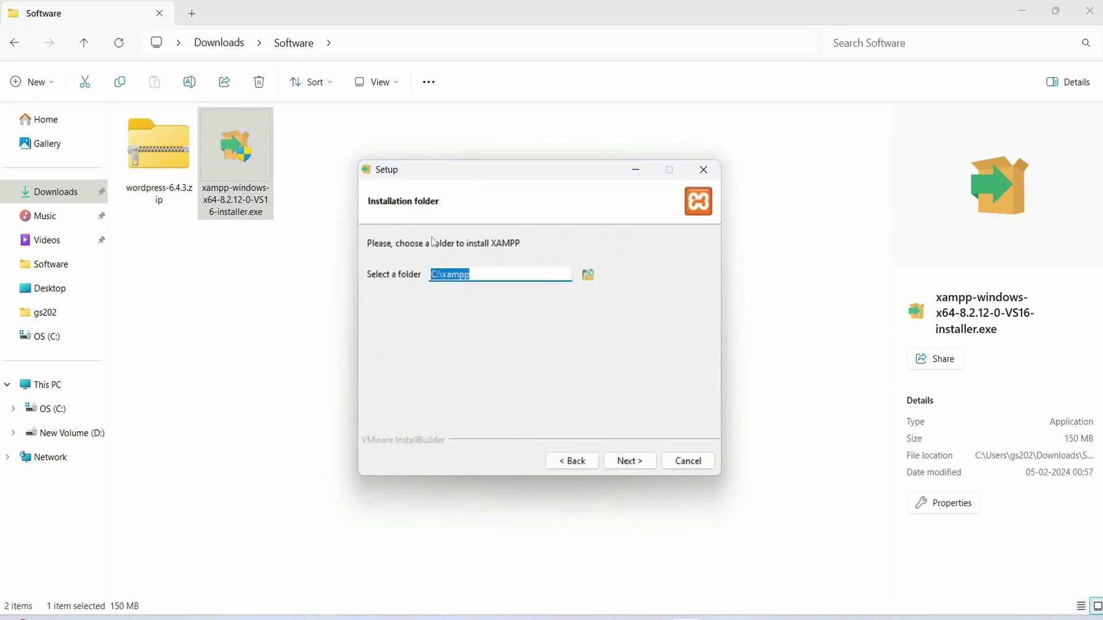
pyautogui.click(633, 463)
pyautogui.click(534, 274)
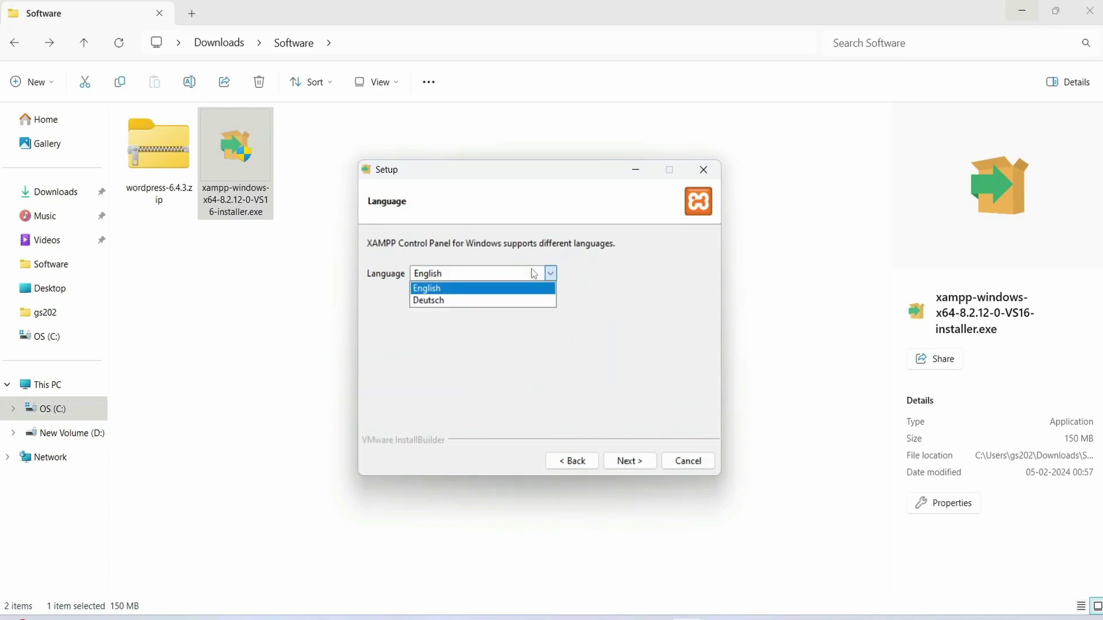
pyautogui.click(553, 275)
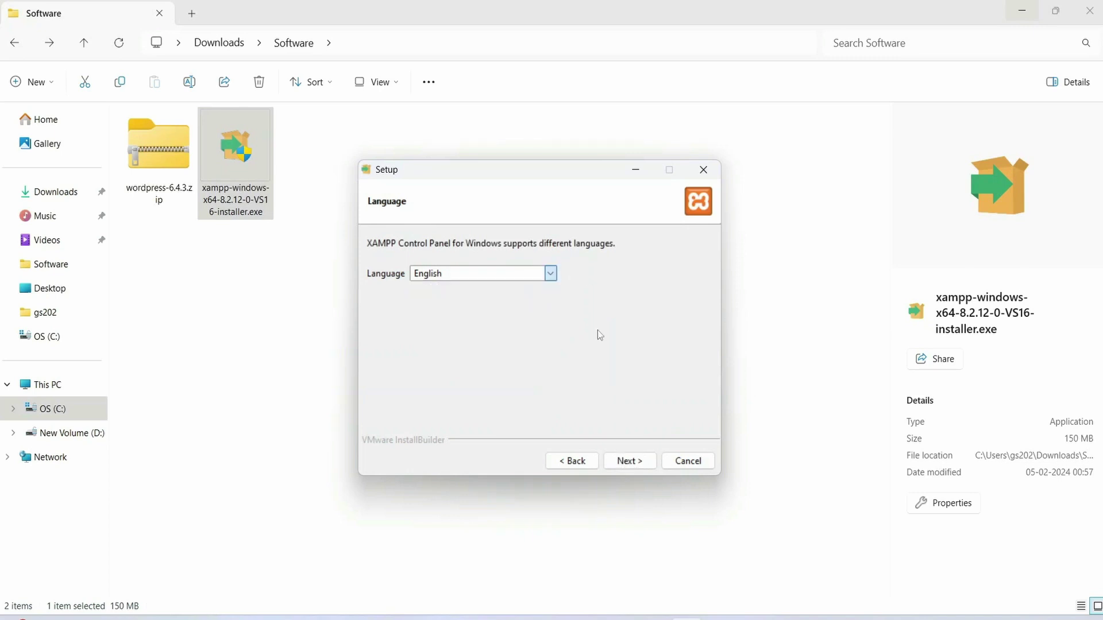
pyautogui.click(630, 461)
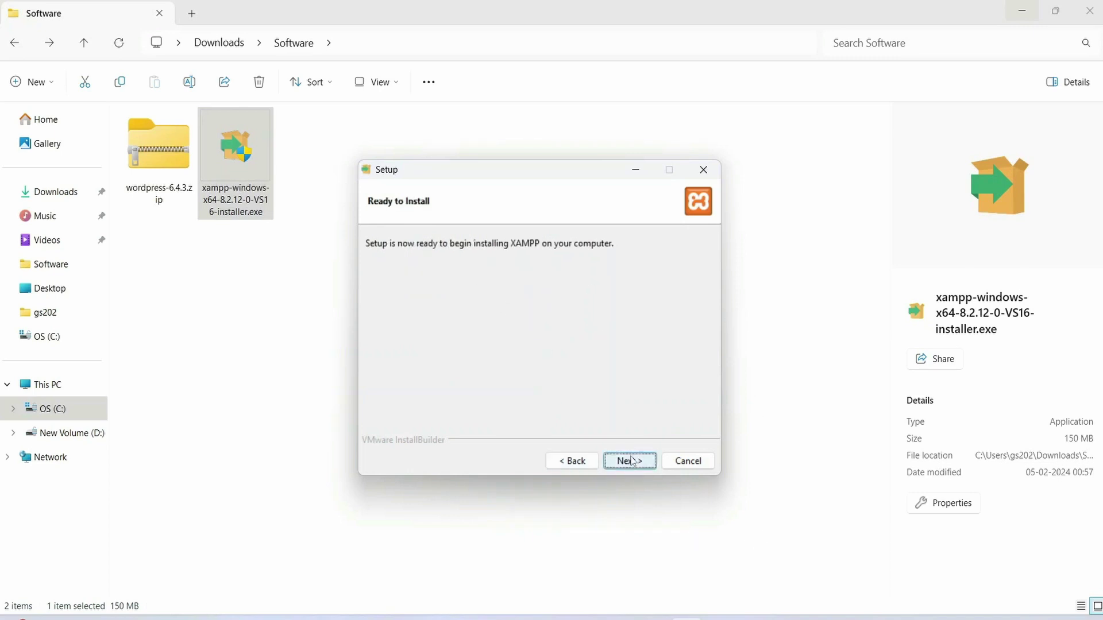
pyautogui.click(630, 461)
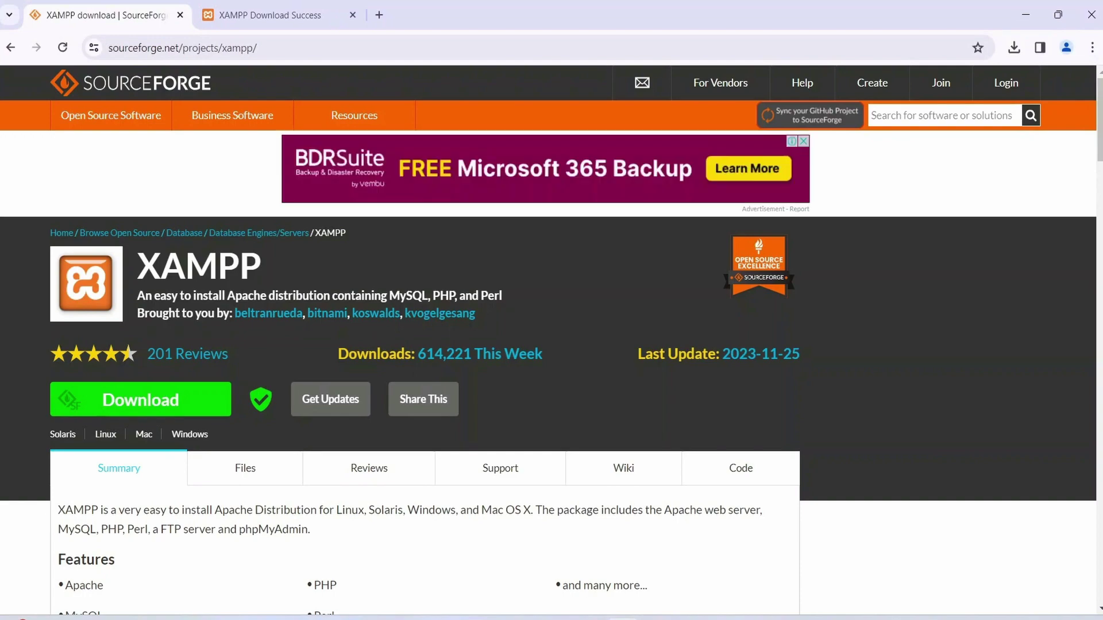
# Search 'wordpress download' in a new tab and open the WordPress.org download page
pyautogui.click(379, 15)
pyautogui.write('wordpress')
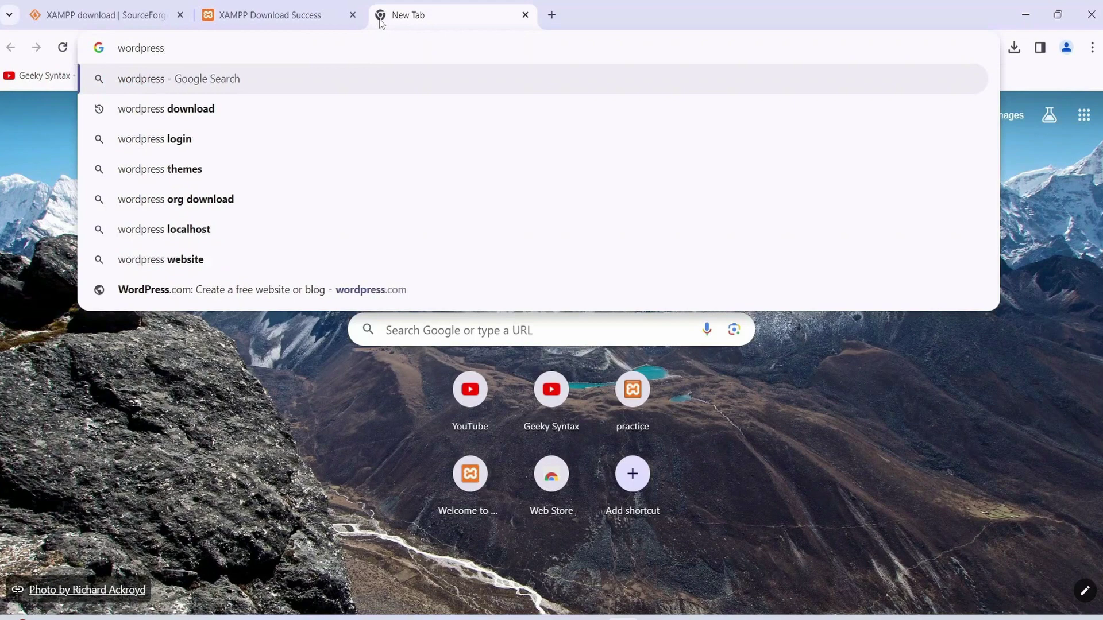
pyautogui.press('Down')
pyautogui.press('Return')
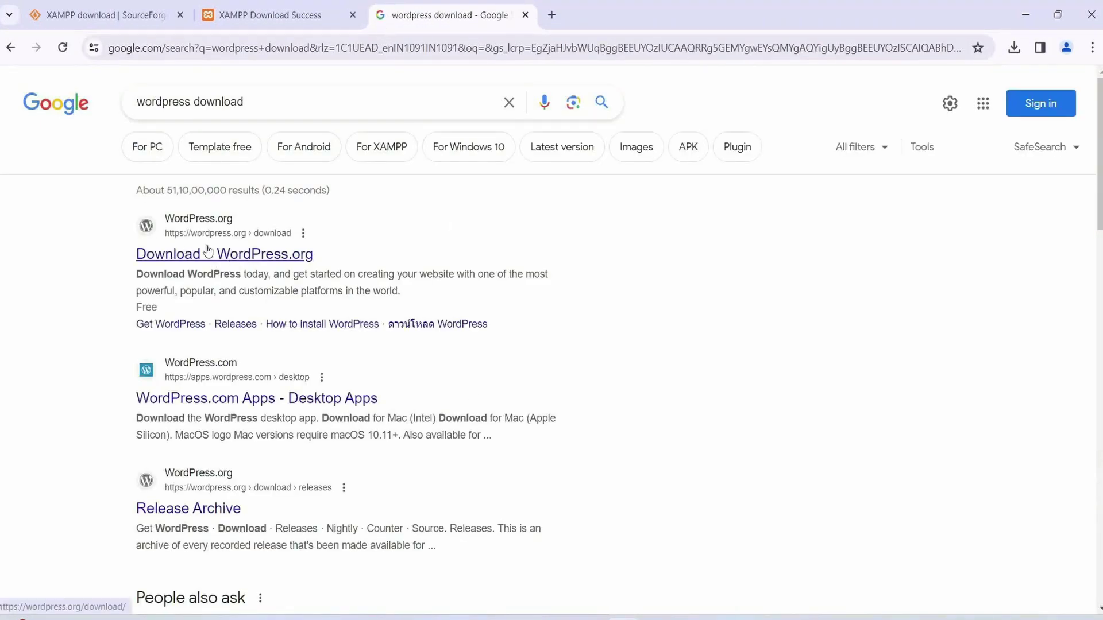
pyautogui.click(267, 260)
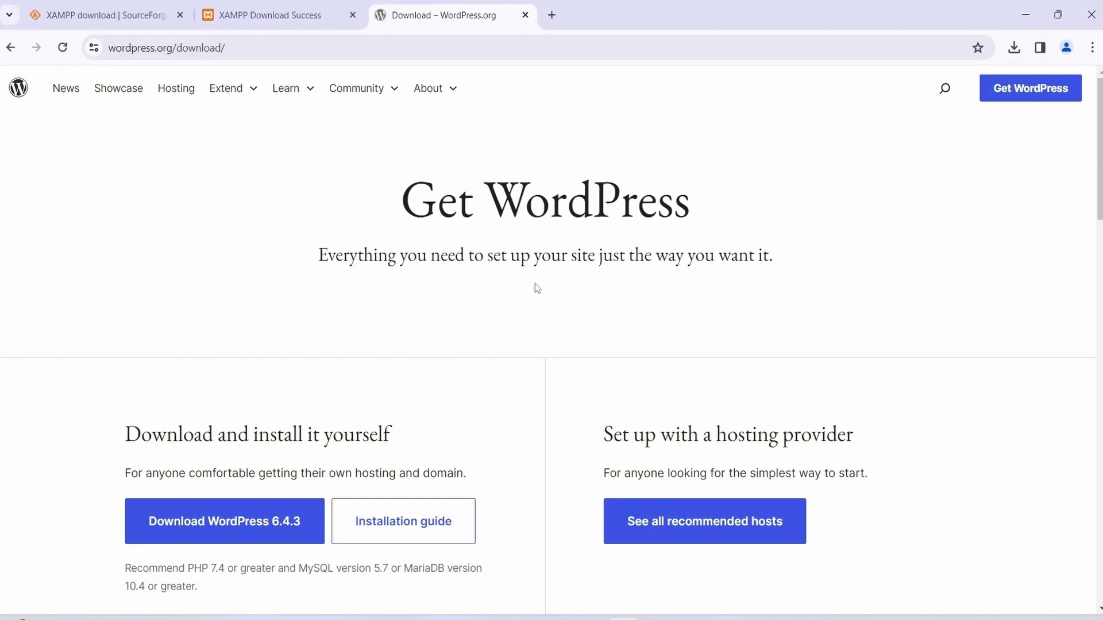
pyautogui.scroll(-2, 535, 287)
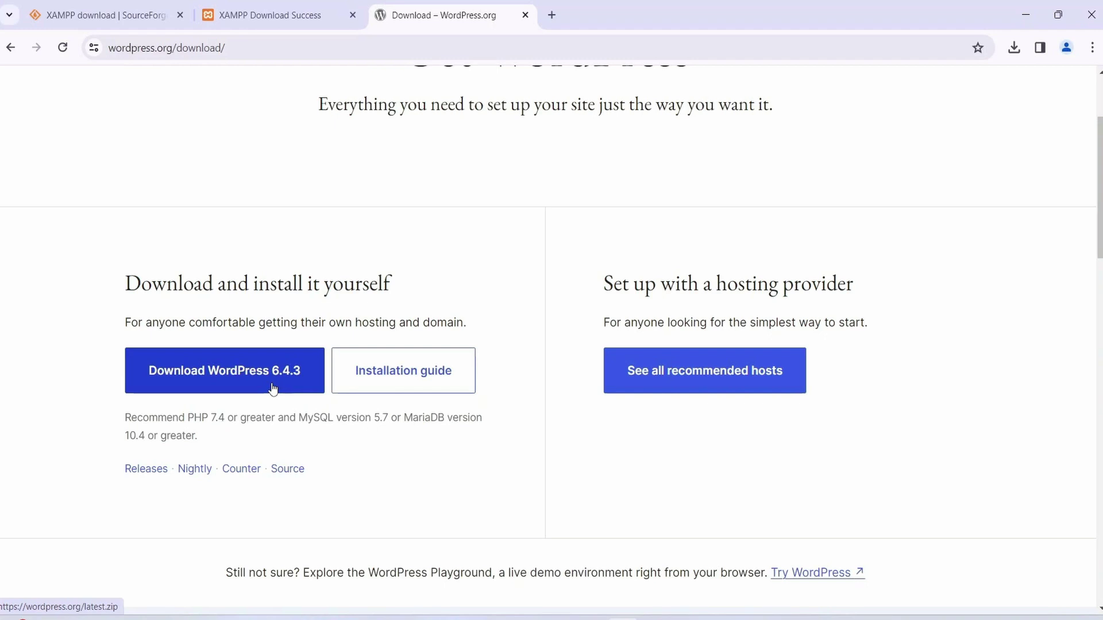
# Start the WordPress 6.4.3 download, cancel it, and minimize Chrome
pyautogui.click(217, 384)
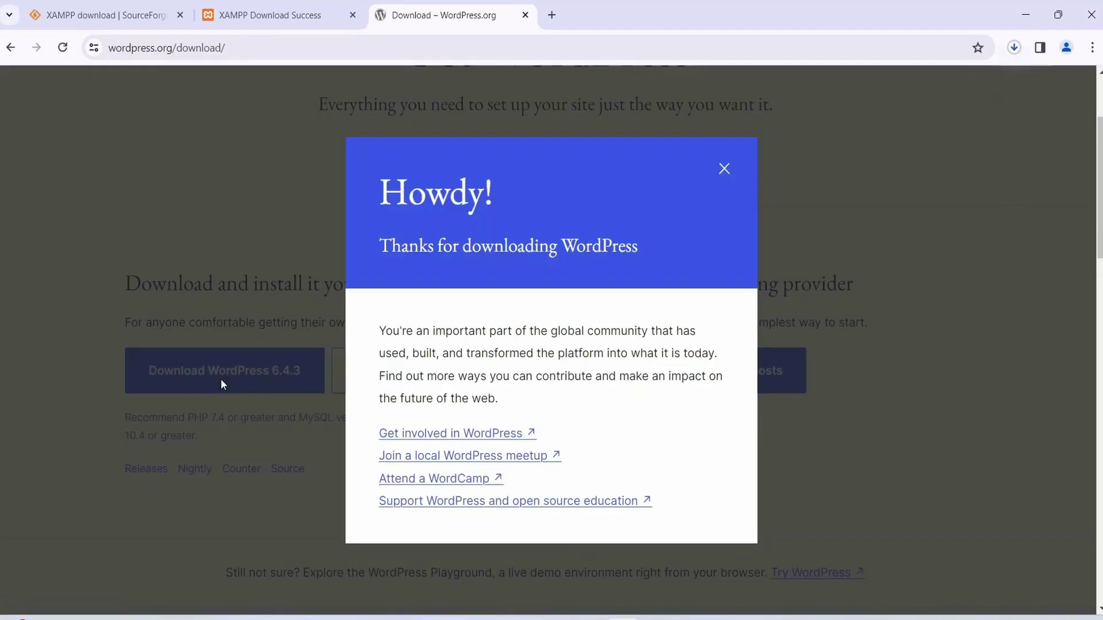
pyautogui.click(1013, 48)
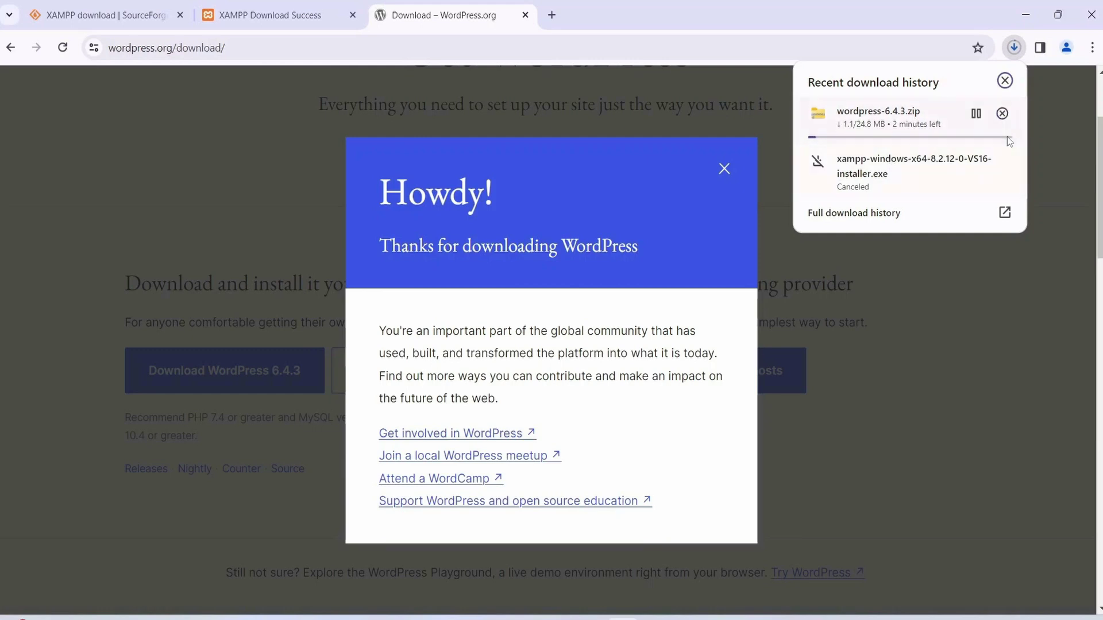
pyautogui.click(1002, 113)
pyautogui.click(987, 240)
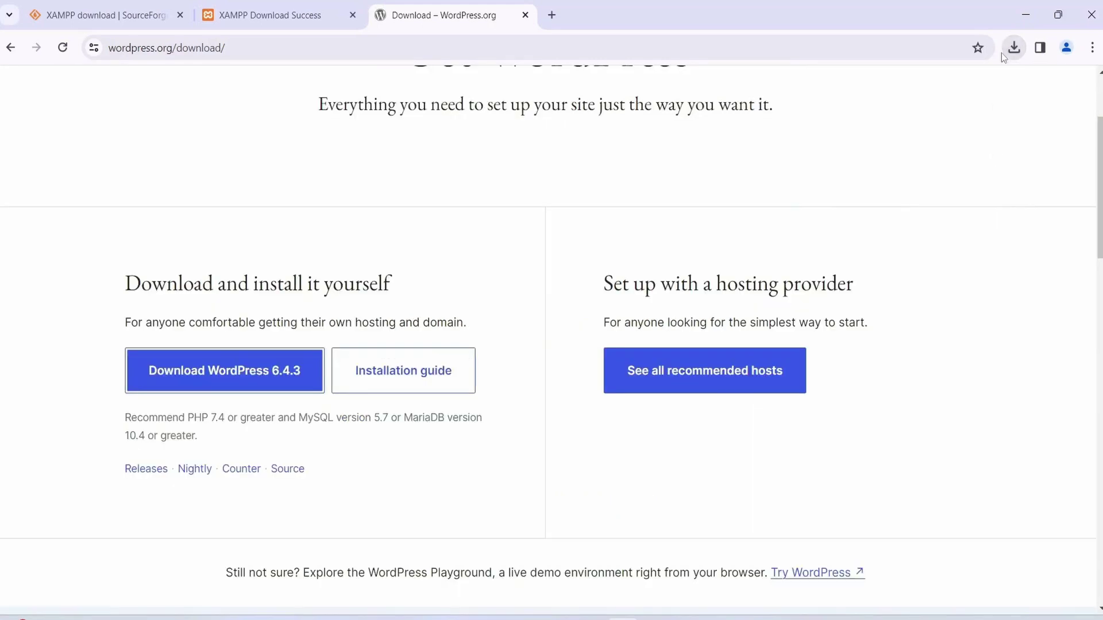
pyautogui.click(1024, 17)
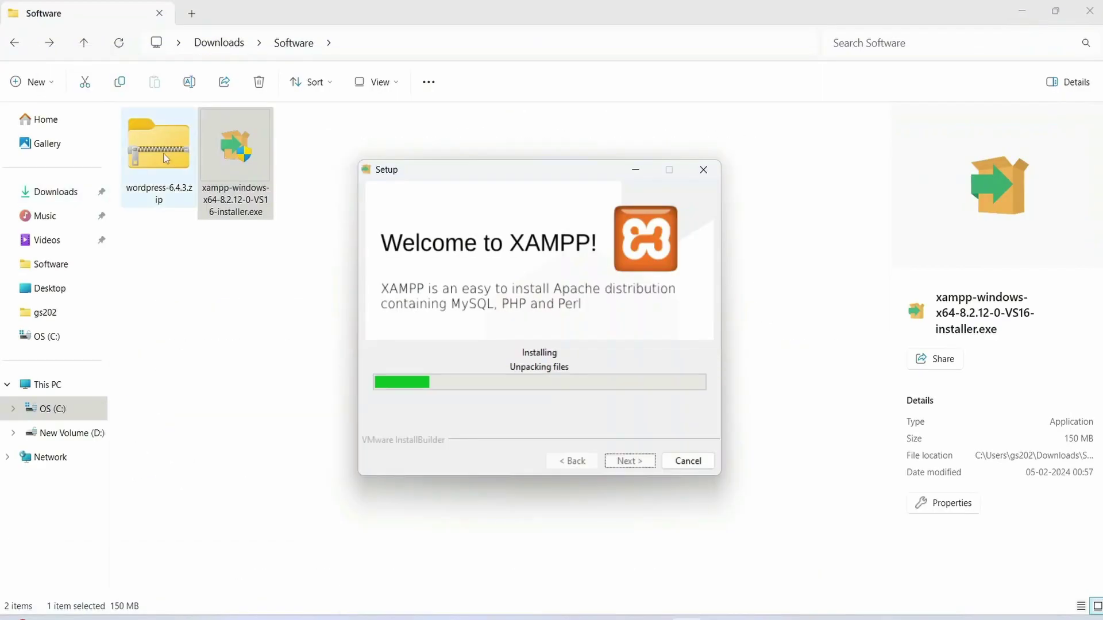
# Extract all files from the wordpress-6.4.3.zip archive
pyautogui.click(165, 159)
pyautogui.moveTo(160, 165)
pyautogui.mouseDown()
pyautogui.moveTo(172, 197)
pyautogui.moveTo(165, 141)
pyautogui.moveTo(150, 140)
pyautogui.moveTo(155, 150)
pyautogui.mouseUp()
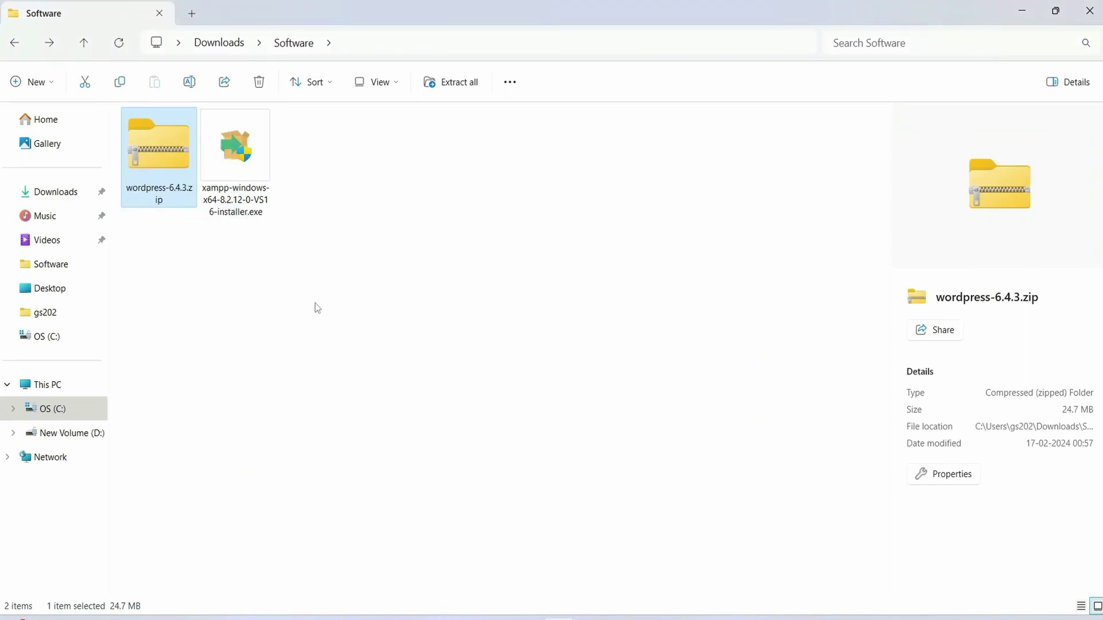
pyautogui.rightClick(151, 144)
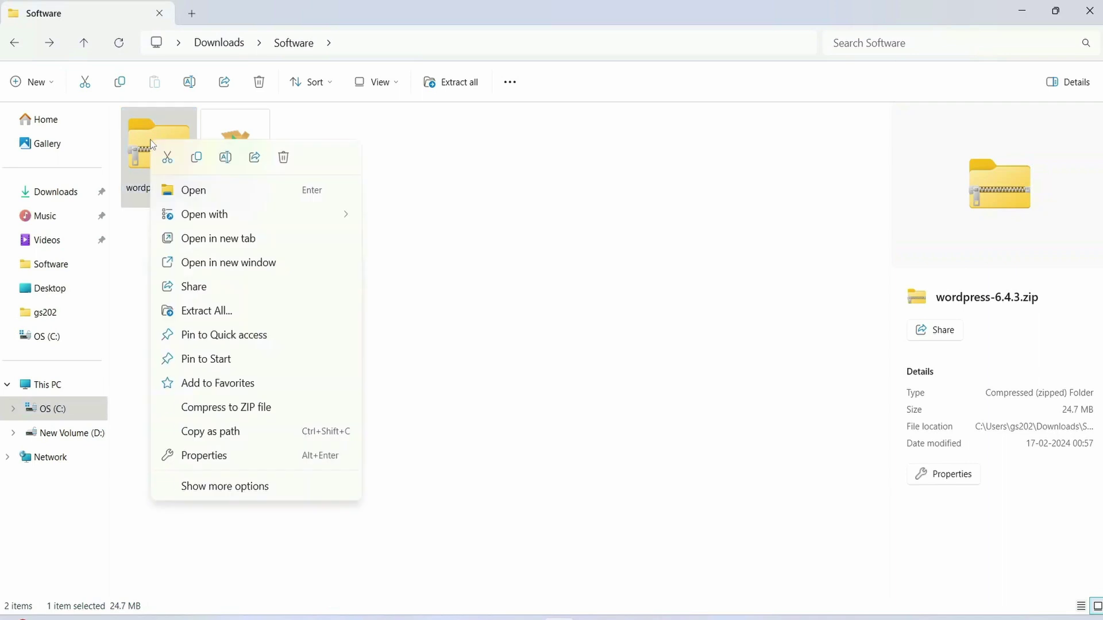
pyautogui.click(214, 314)
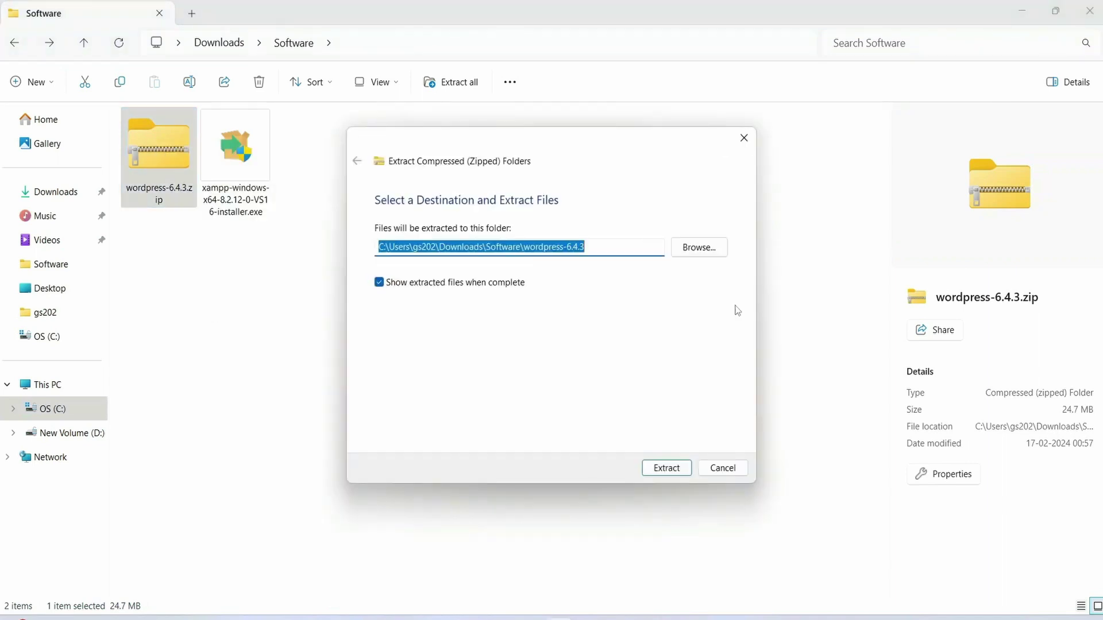
pyautogui.click(680, 468)
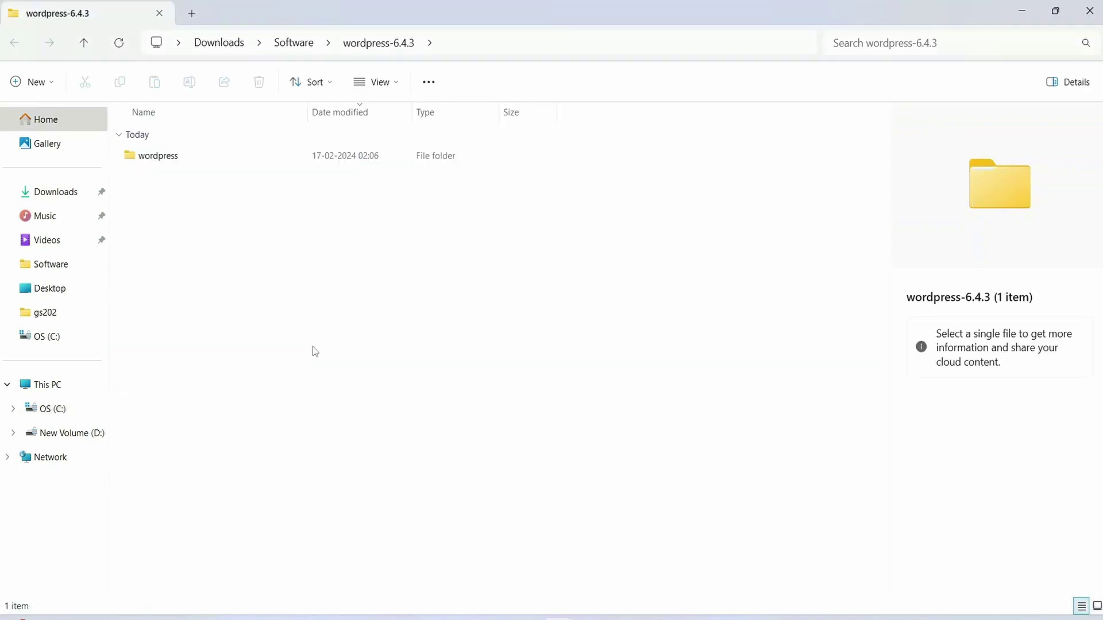
# Check the 19 items in the extracted wordpress folder, then bring the finished XAMPP wizard forward
pyautogui.click(184, 156)
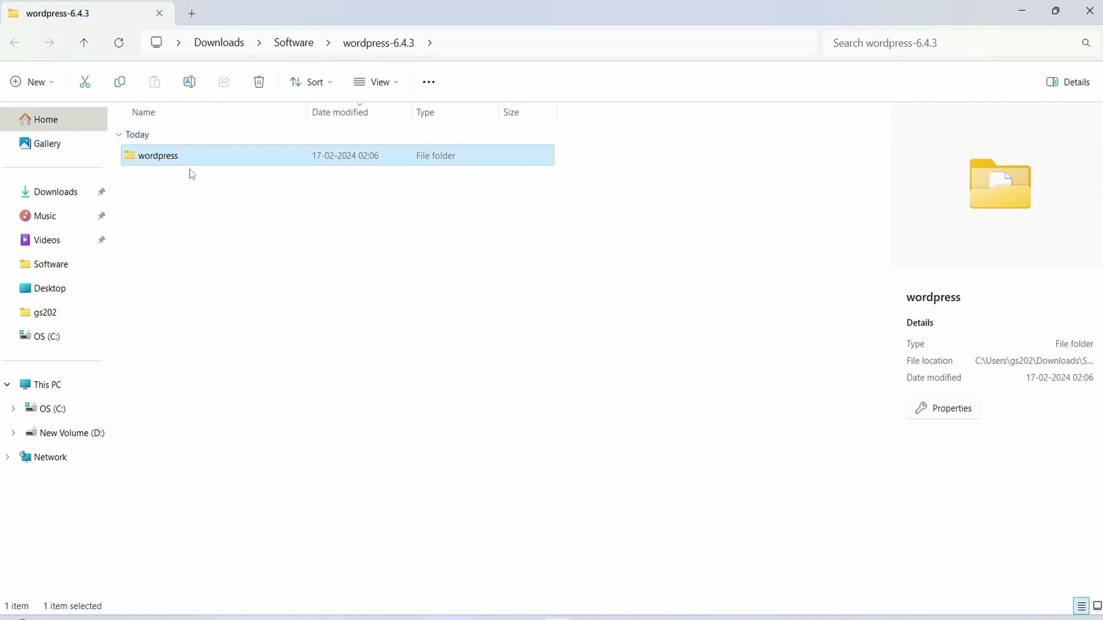
pyautogui.doubleClick(214, 159)
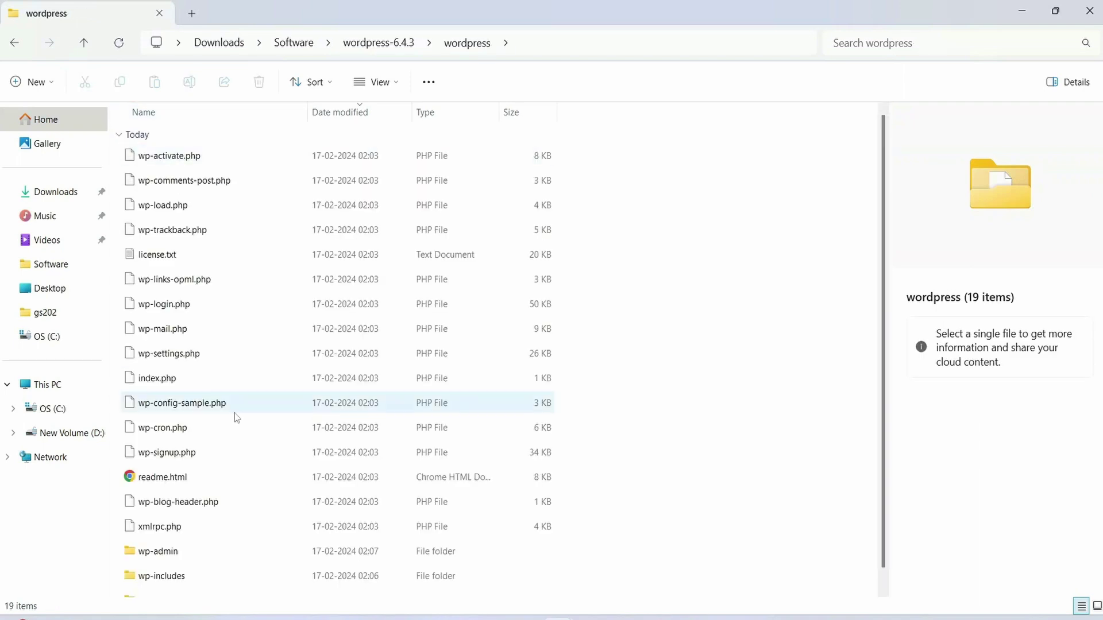
pyautogui.scroll(-1, 235, 427)
pyautogui.scroll(1, 226, 490)
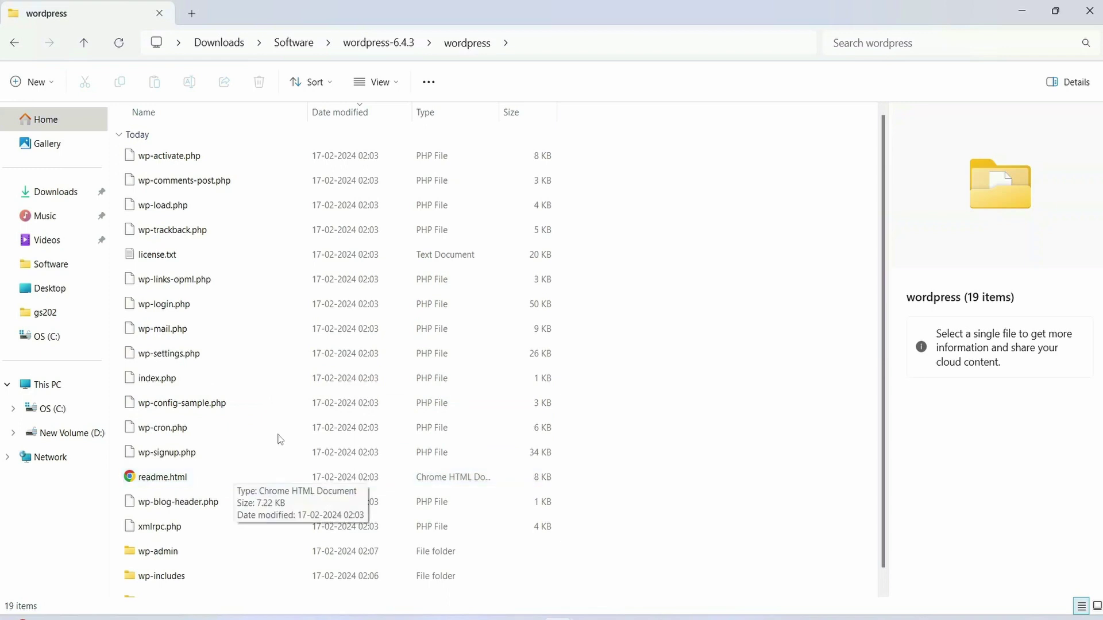
pyautogui.click(16, 46)
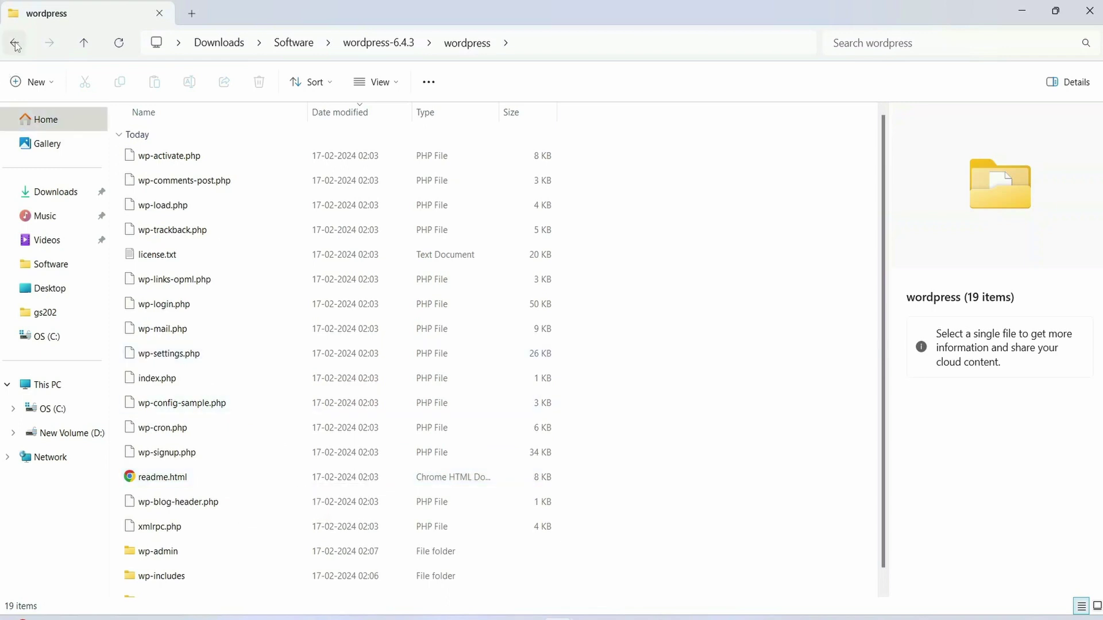
pyautogui.click(504, 376)
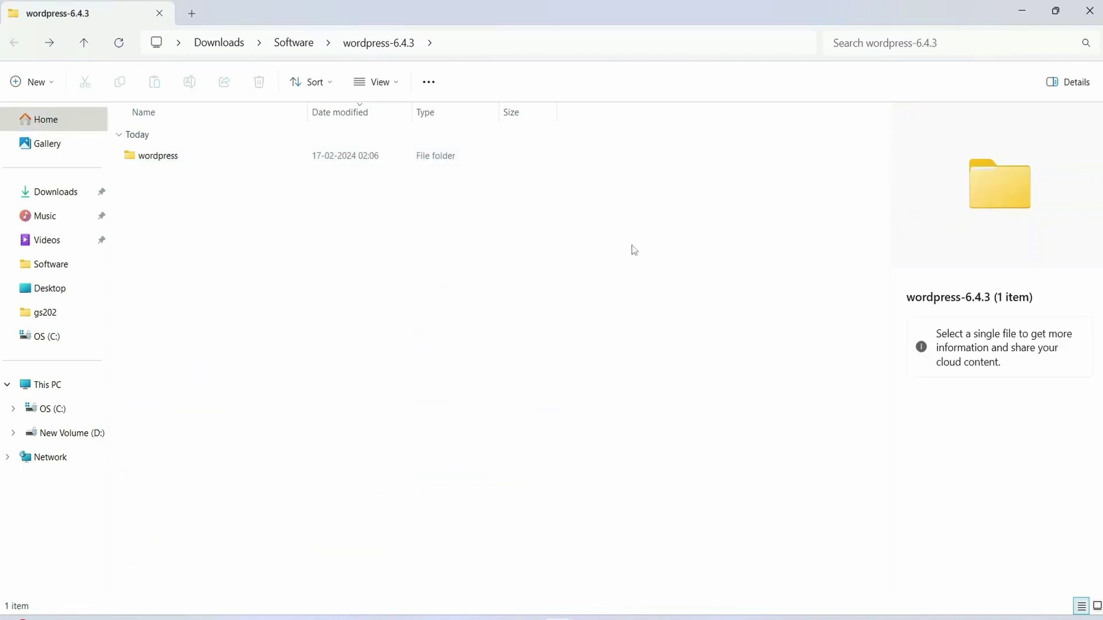
pyautogui.click(682, 619)
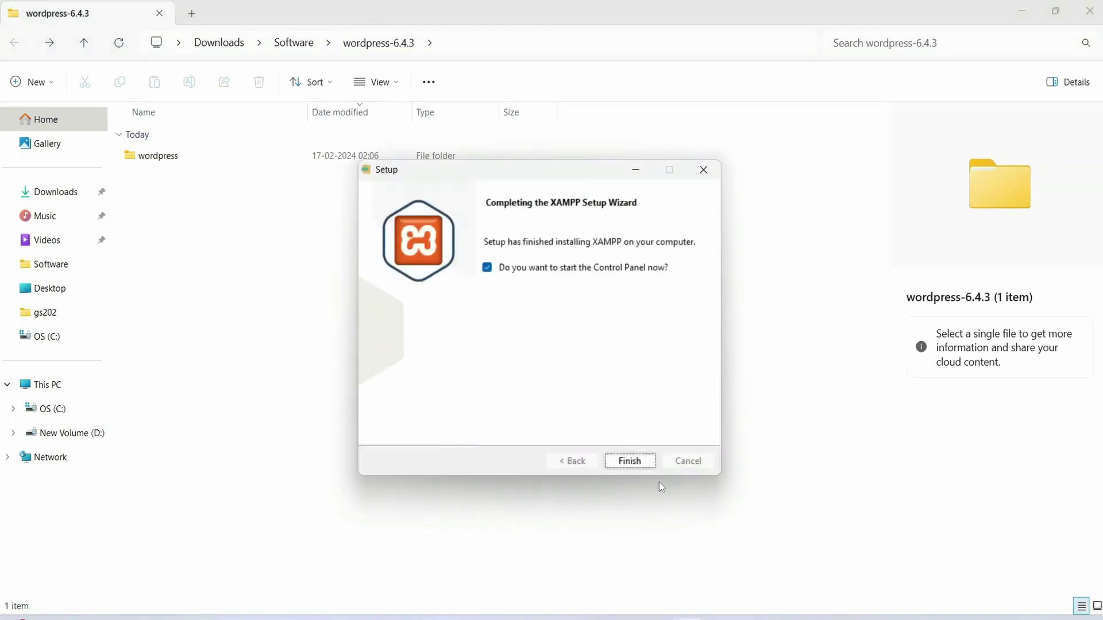
# Finish the XAMPP install, start Apache (80, 443) and MySQL (3306), and open phpMyAdmin
pyautogui.click(631, 463)
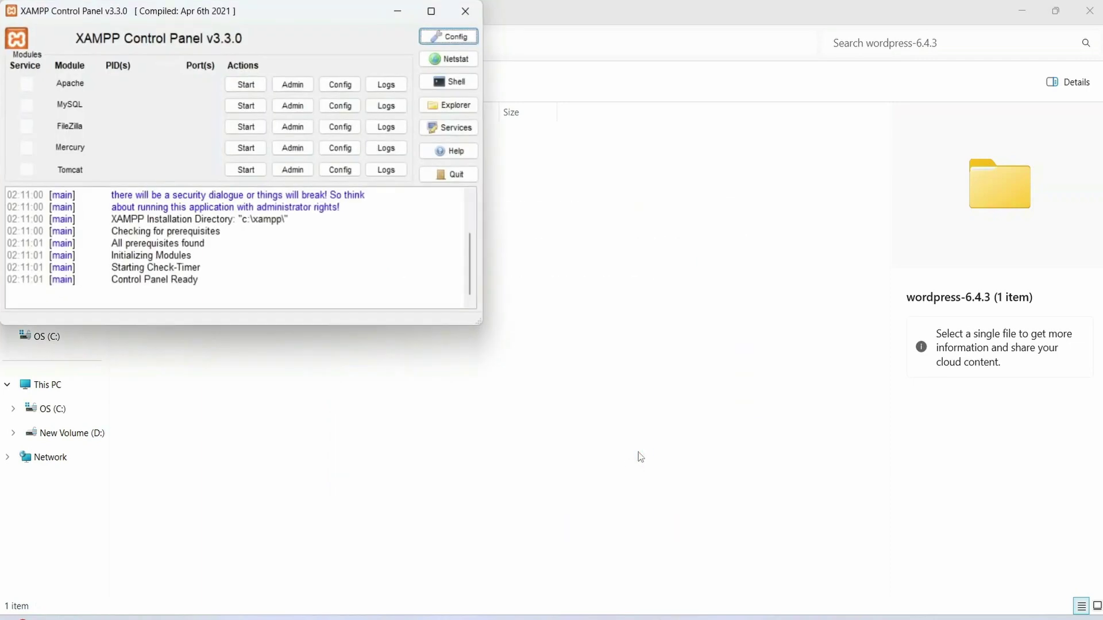
pyautogui.moveTo(262, 12); pyautogui.dragTo(613, 105)
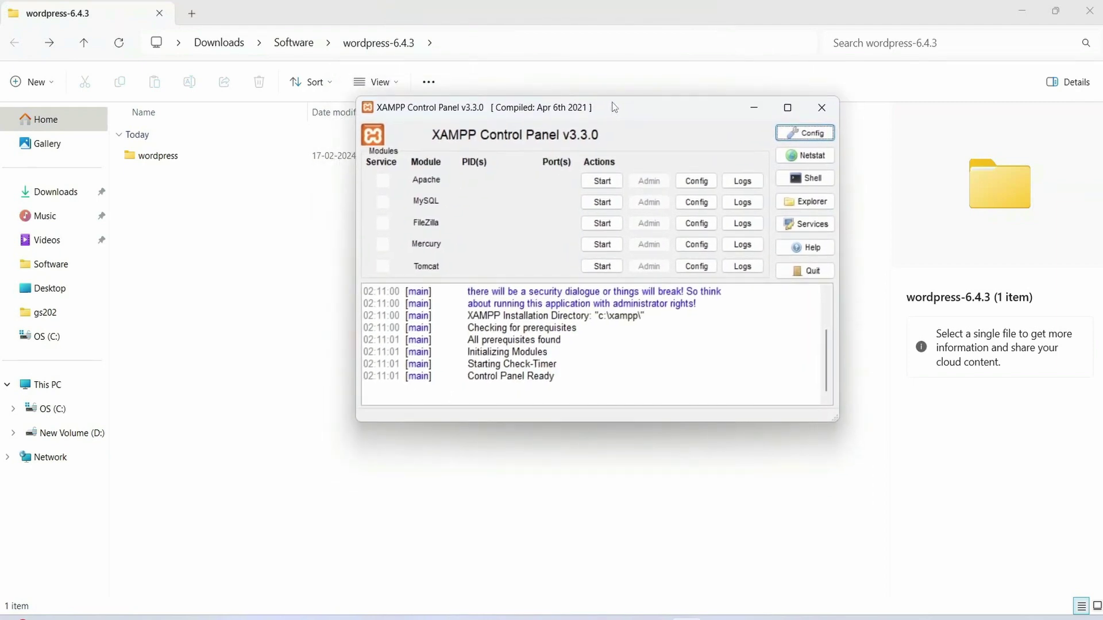
pyautogui.click(594, 185)
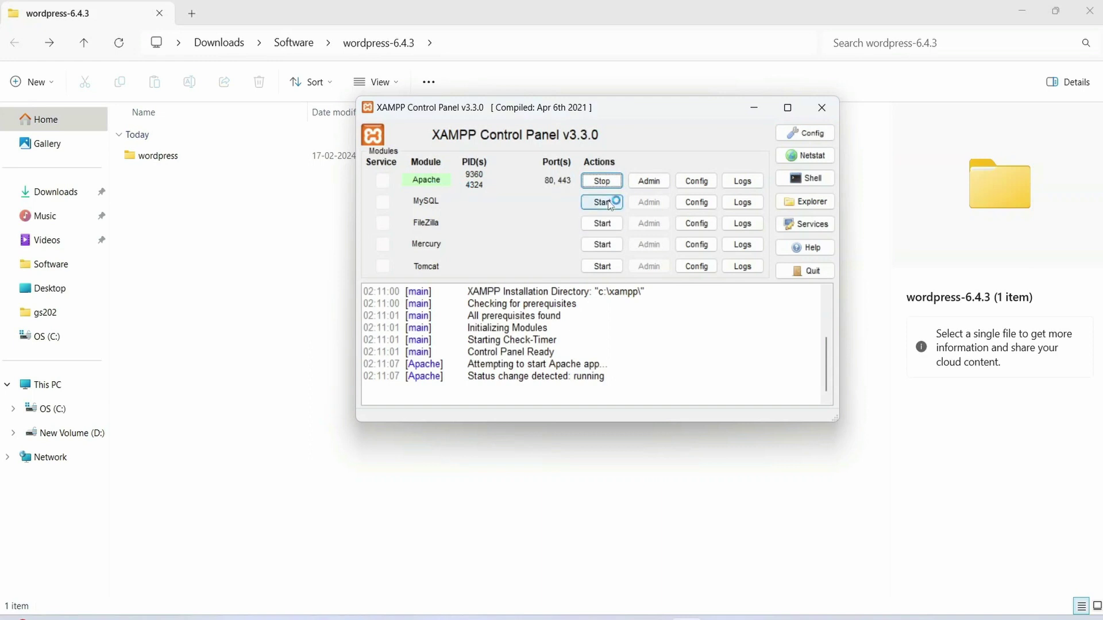
pyautogui.click(607, 203)
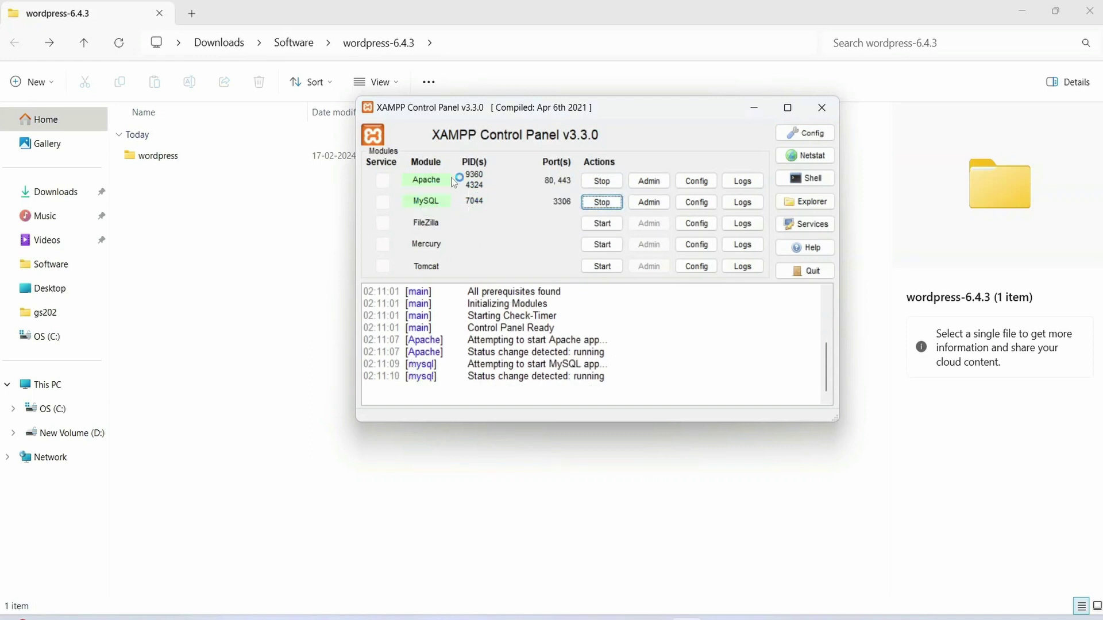
pyautogui.click(648, 204)
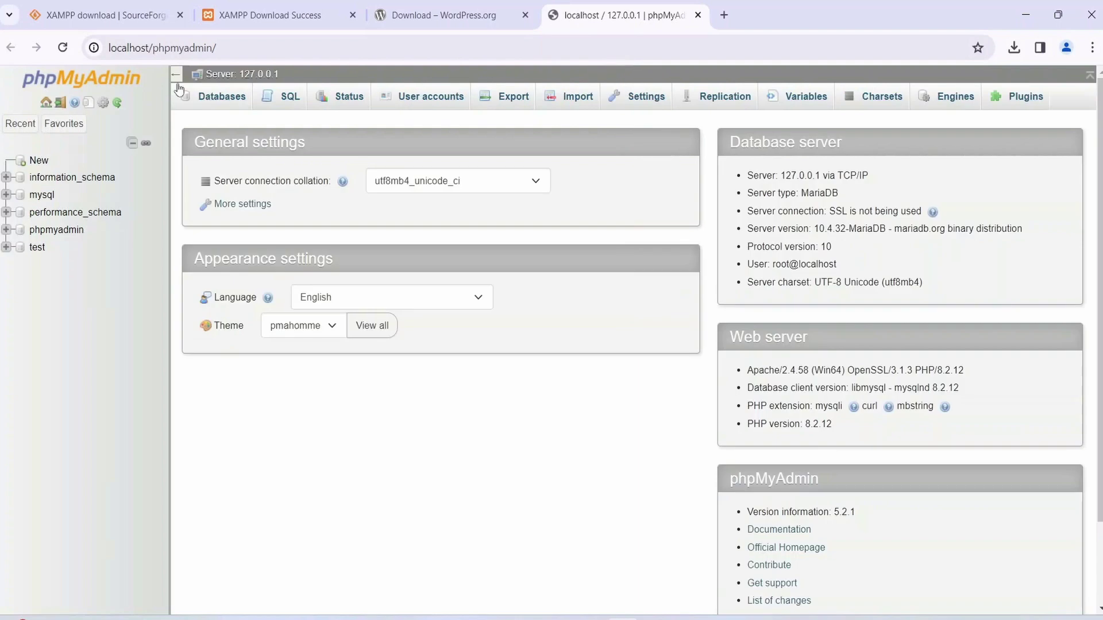
# Create a database named 'wordpress' in phpMyAdmin, then minimise Chrome
pyautogui.click(251, 51)
pyautogui.click(259, 411)
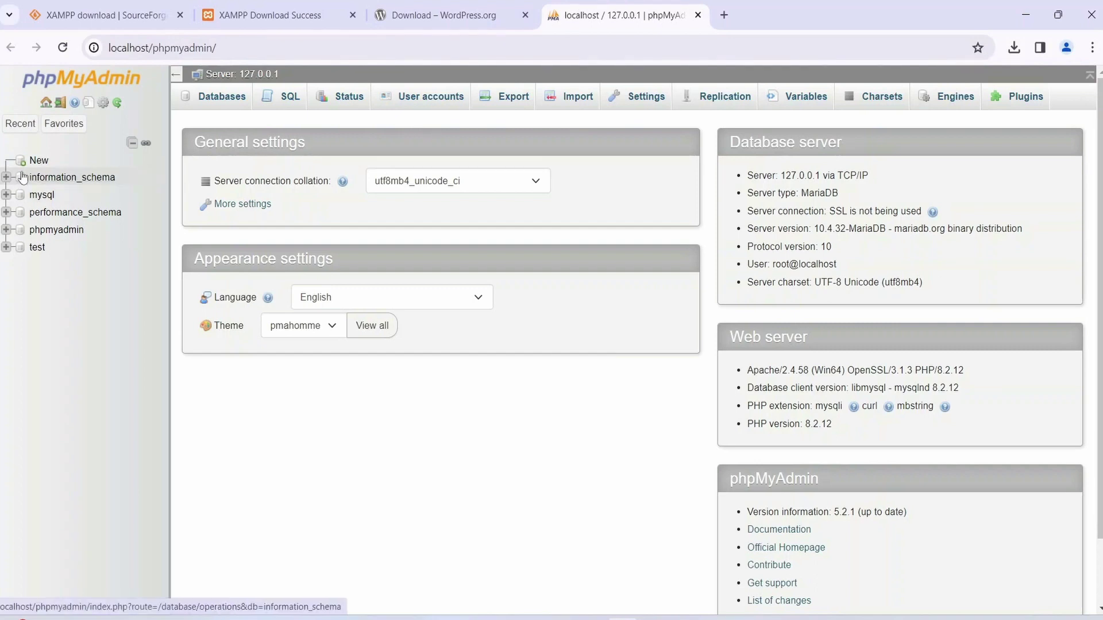
pyautogui.click(37, 164)
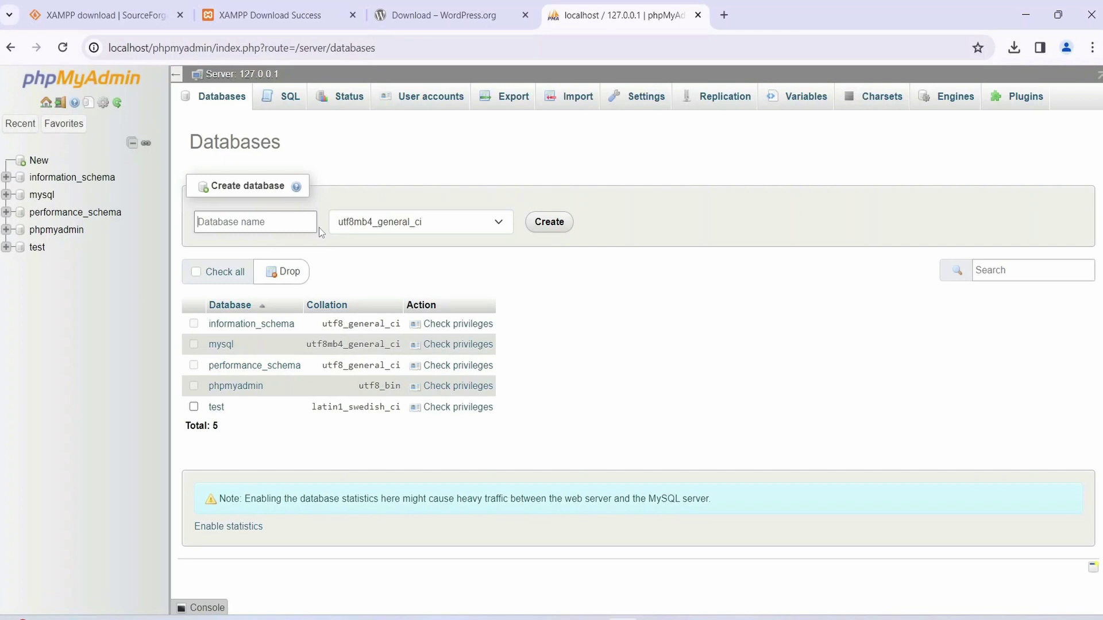
pyautogui.write('wordpress')
pyautogui.doubleClick(240, 224)
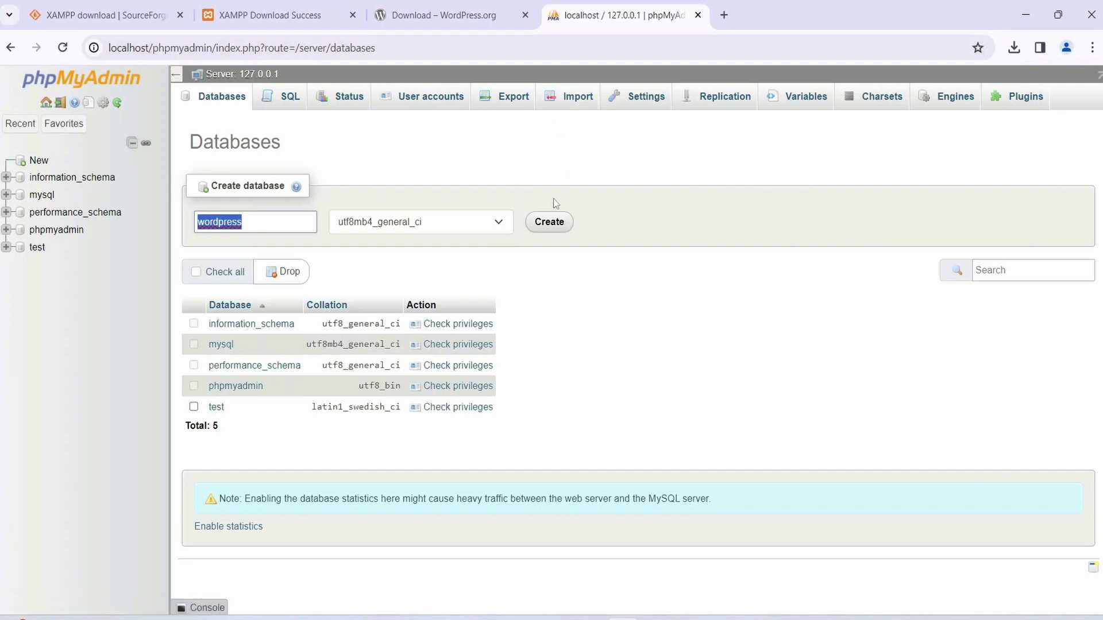
pyautogui.click(249, 230)
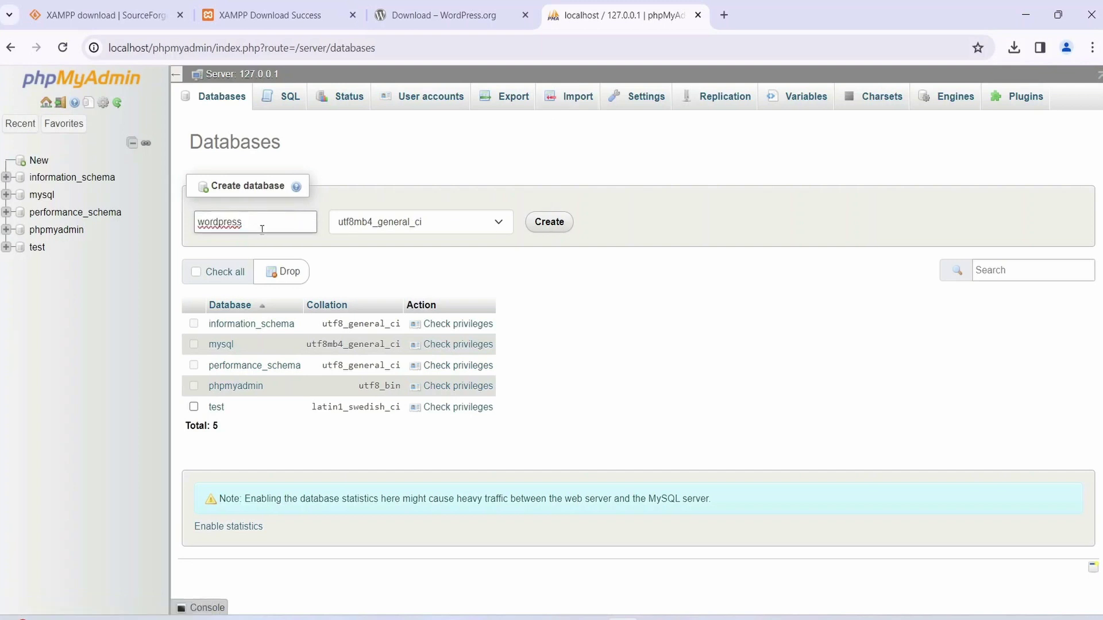
pyautogui.doubleClick(251, 228)
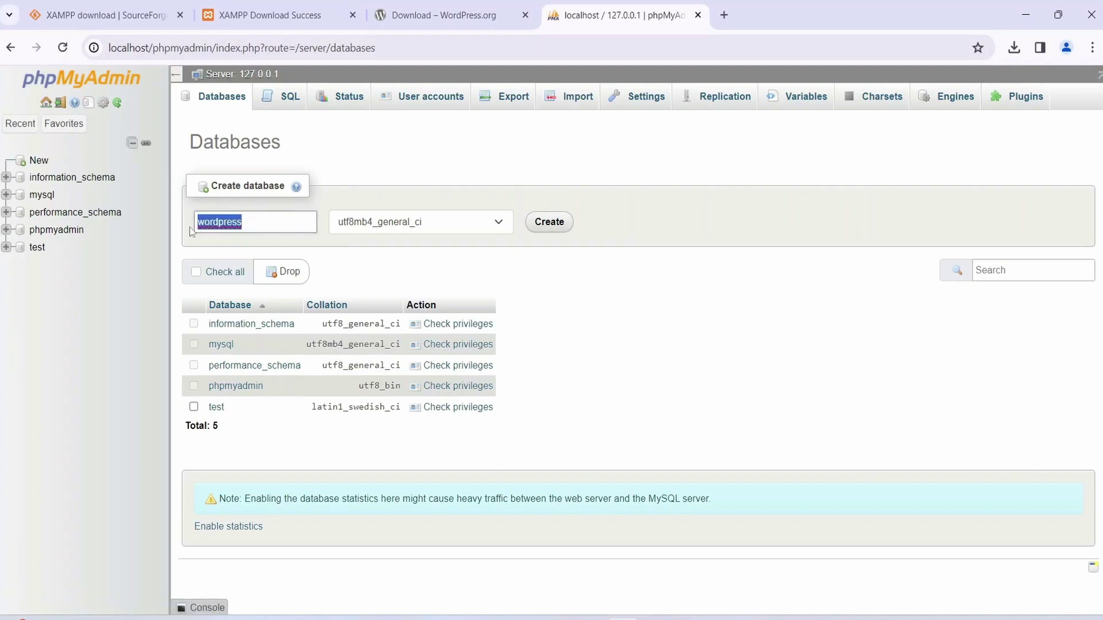
pyautogui.click(549, 223)
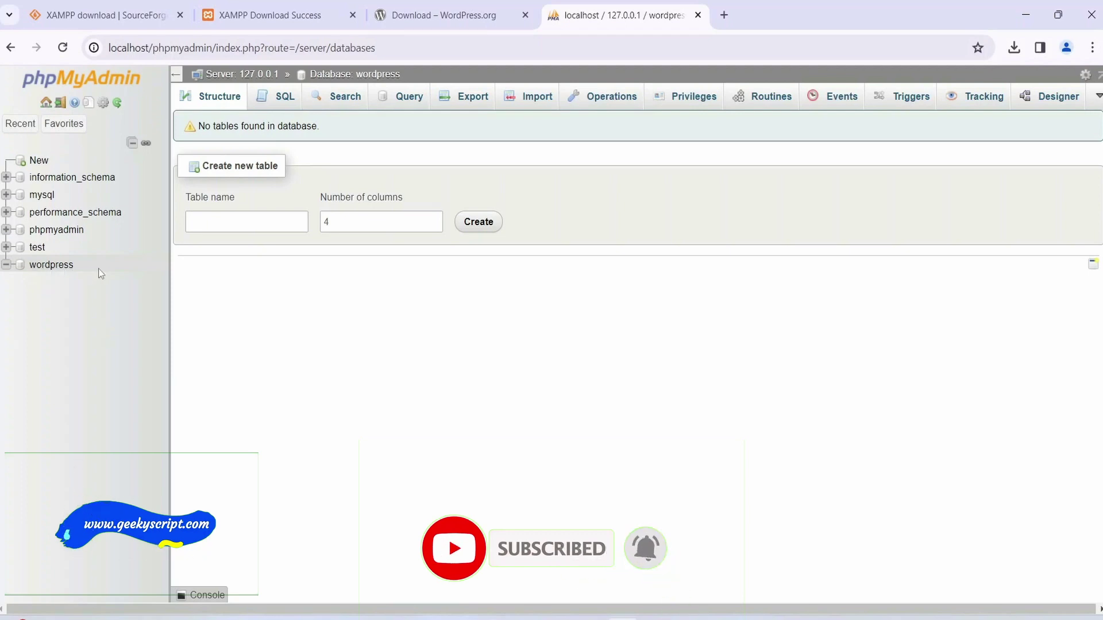
pyautogui.click(1025, 15)
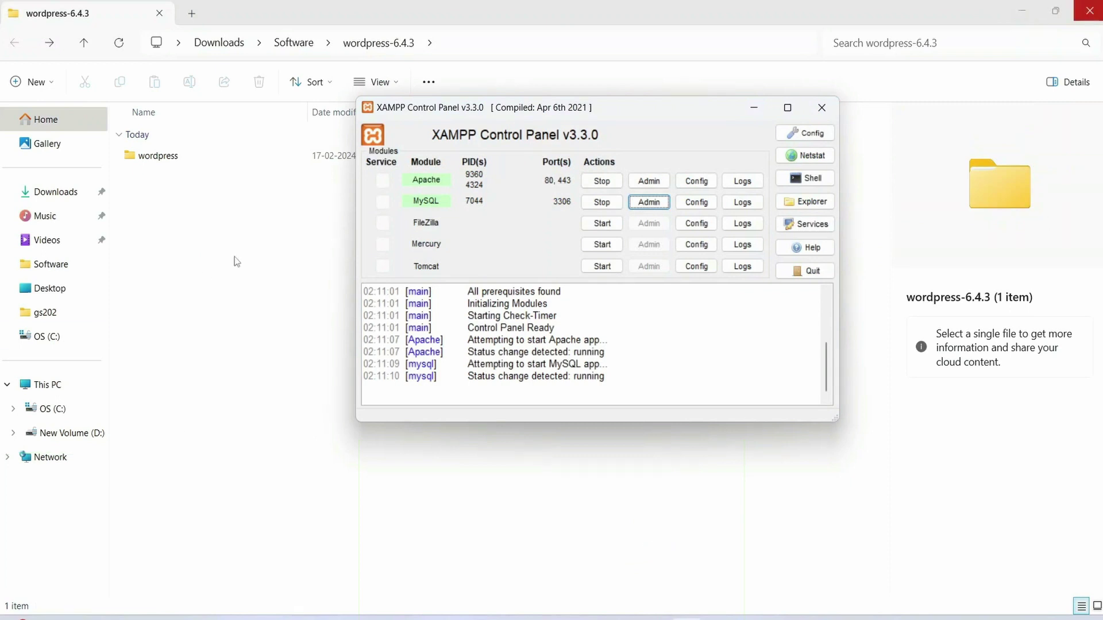
# Cut the extracted wordpress folder in File Explorer
pyautogui.click(234, 257)
pyautogui.click(240, 158)
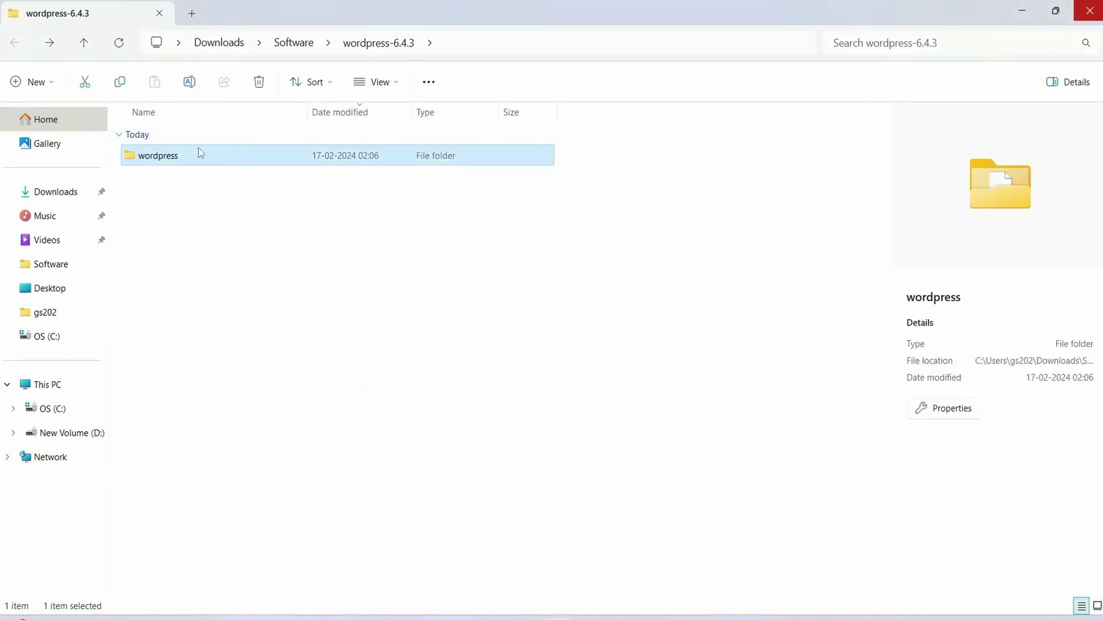
pyautogui.rightClick(195, 157)
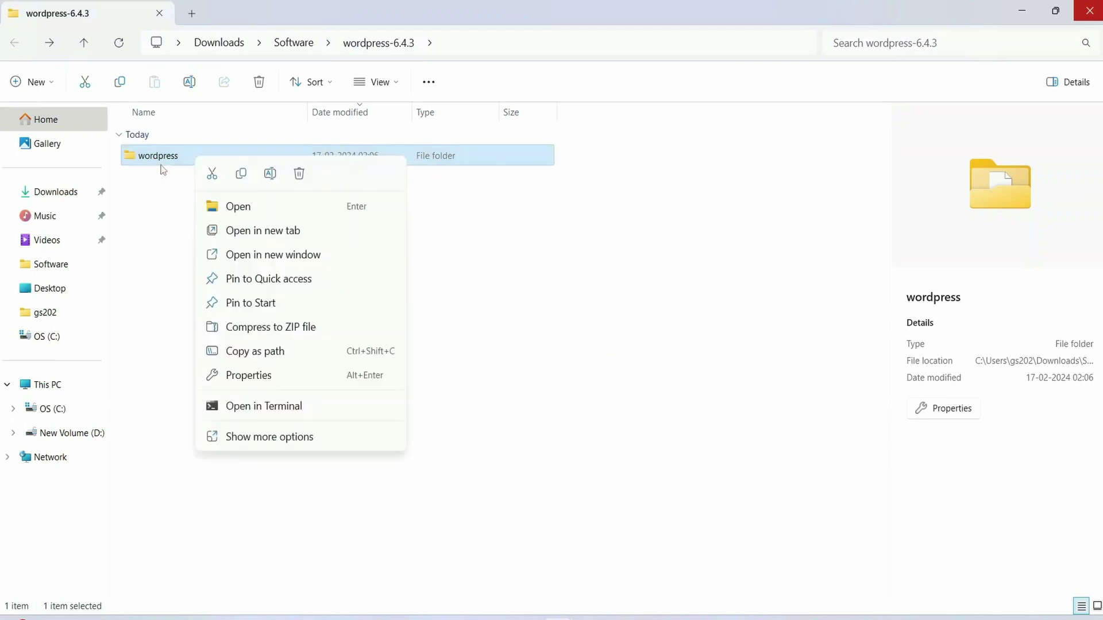
pyautogui.click(212, 174)
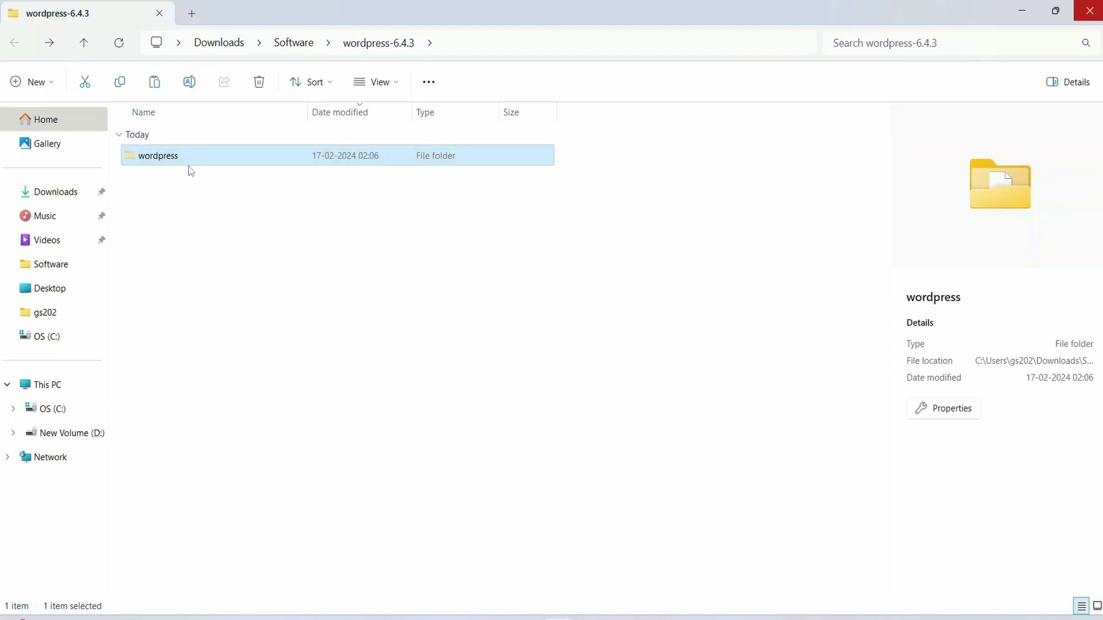
# Paste the wordpress folder into C:\xampp\htdocs and switch back to phpMyAdmin in Chrome
pyautogui.click(47, 411)
pyautogui.click(158, 267)
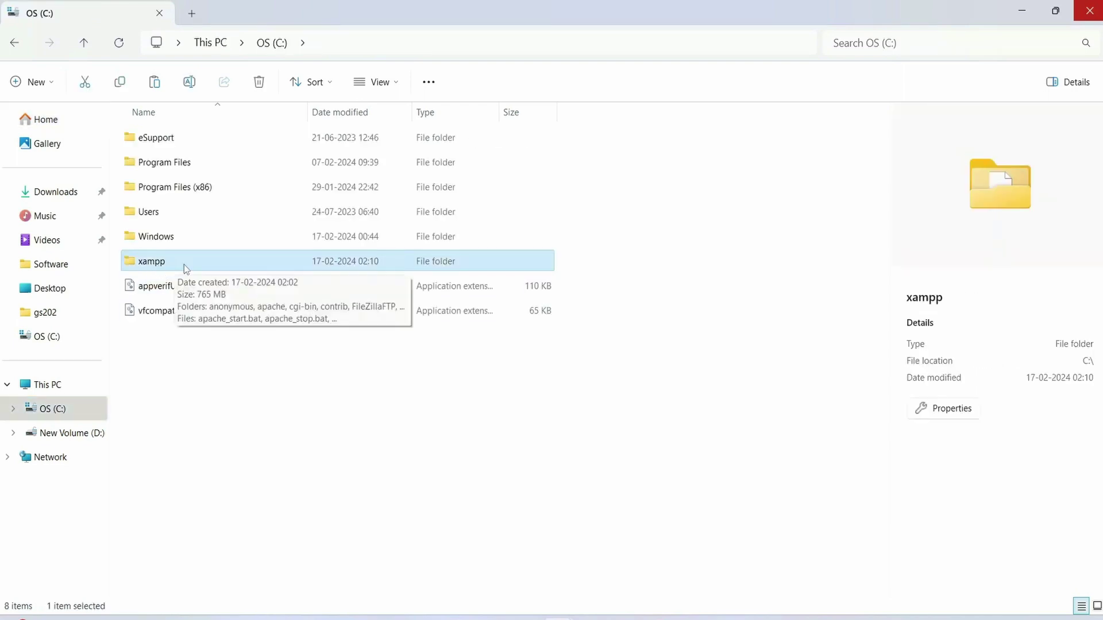
pyautogui.doubleClick(184, 265)
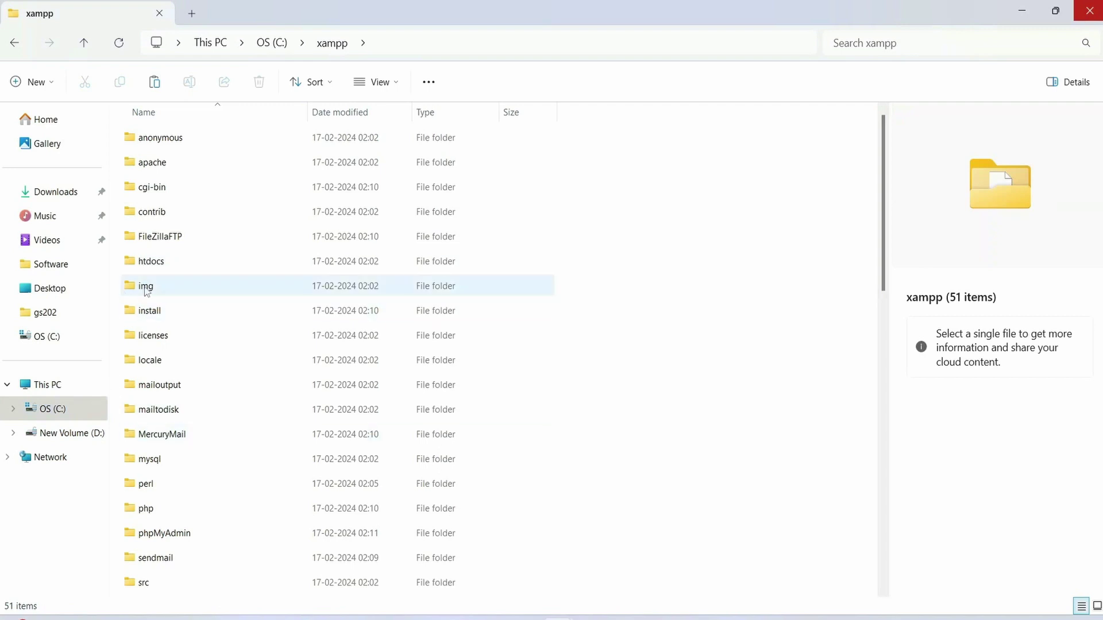
pyautogui.click(180, 262)
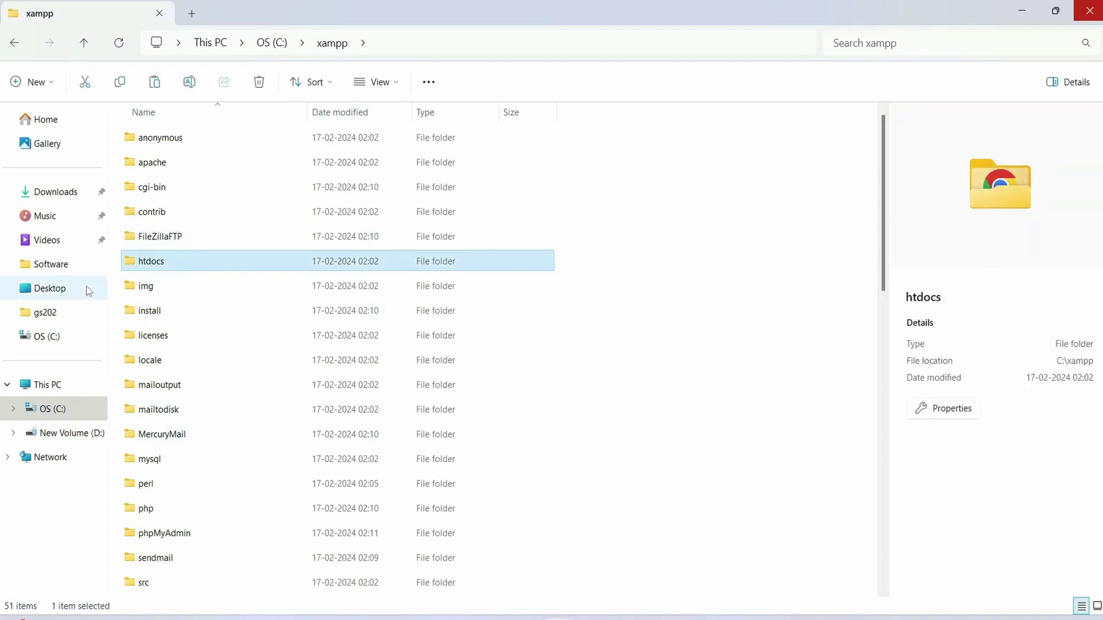
pyautogui.doubleClick(188, 262)
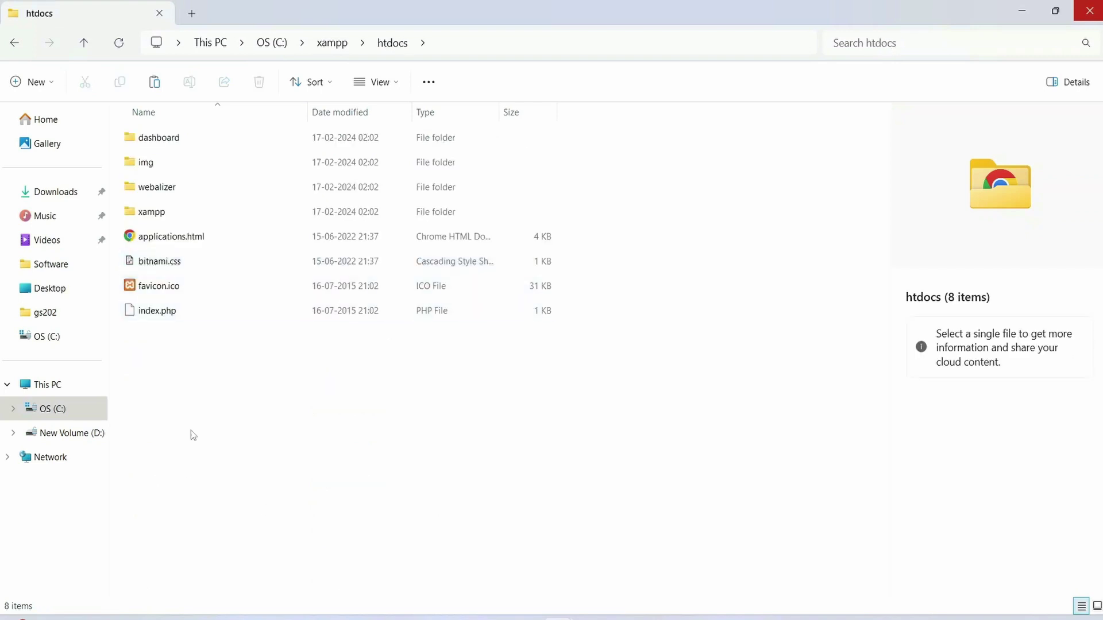
pyautogui.rightClick(224, 376)
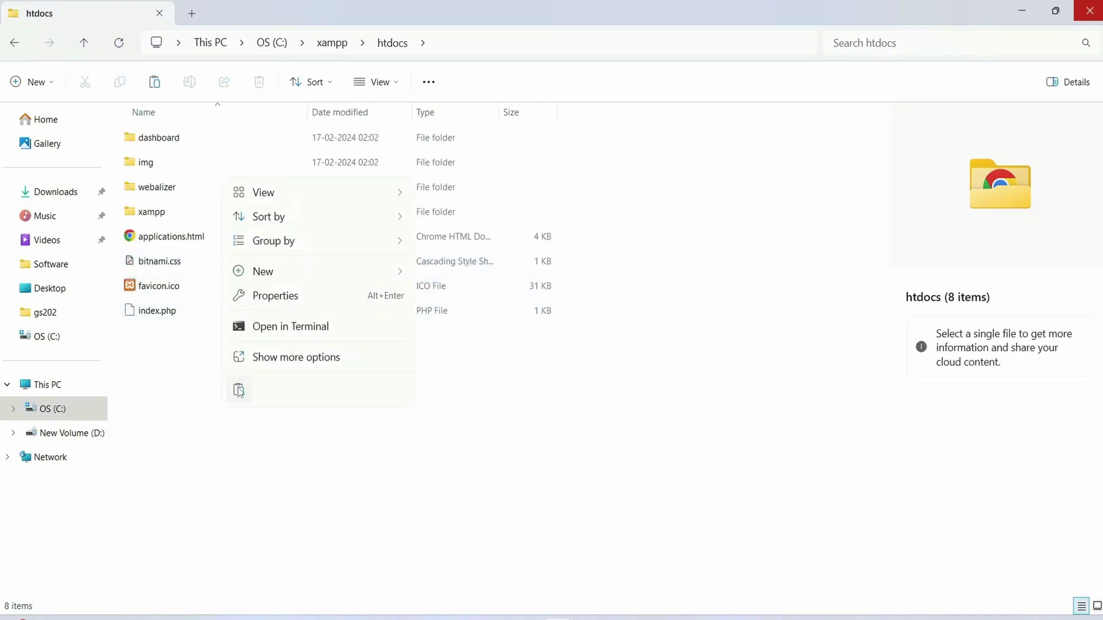
pyautogui.click(239, 390)
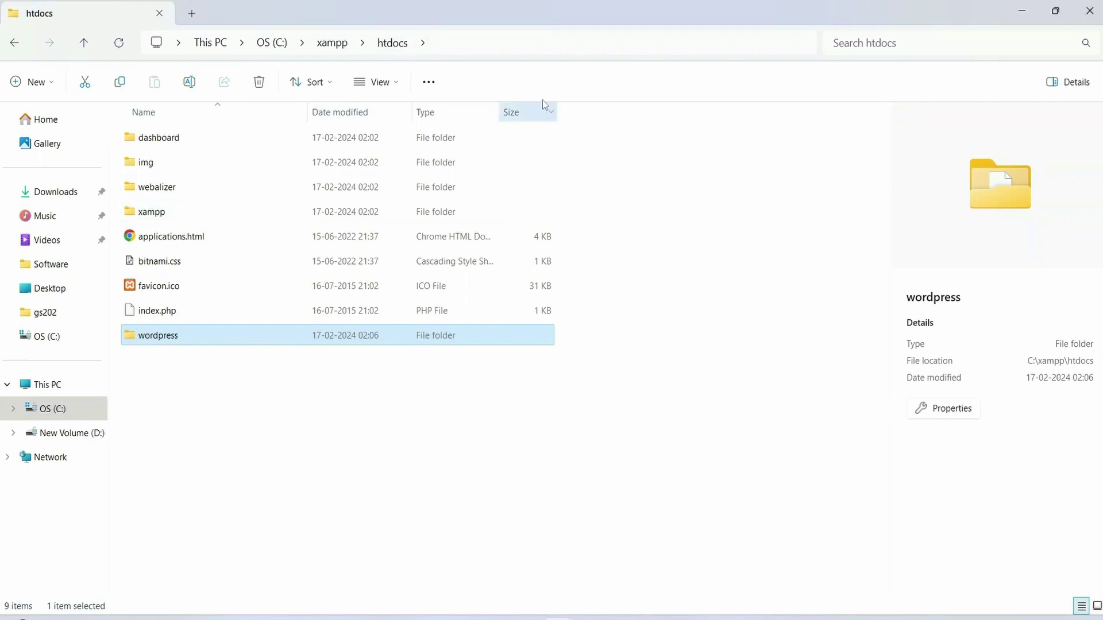
pyautogui.click(572, 503)
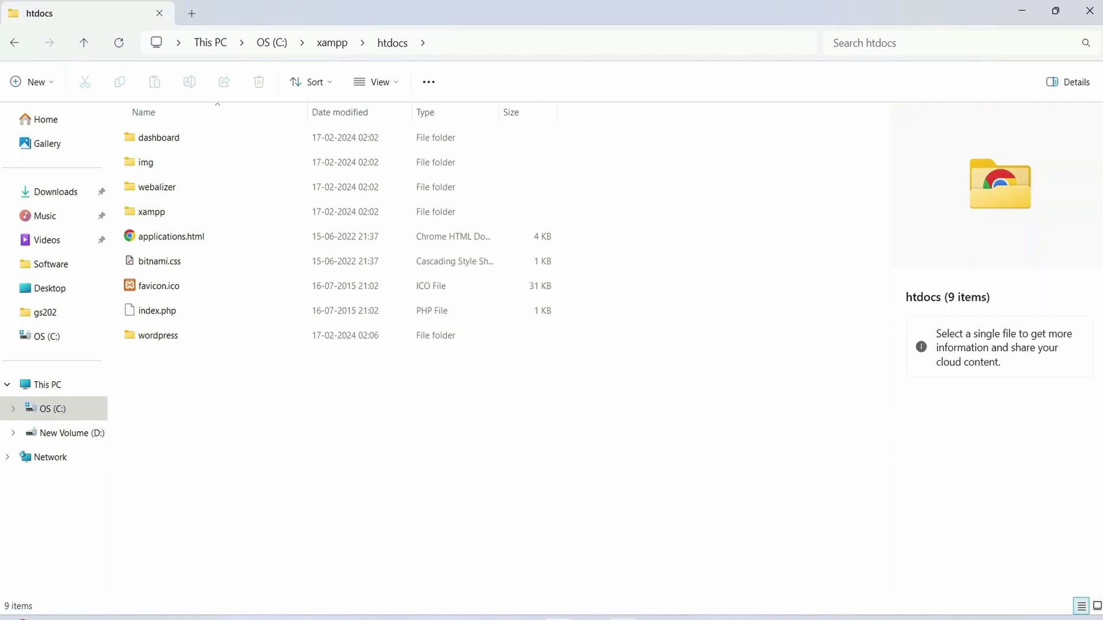
pyautogui.click(623, 619)
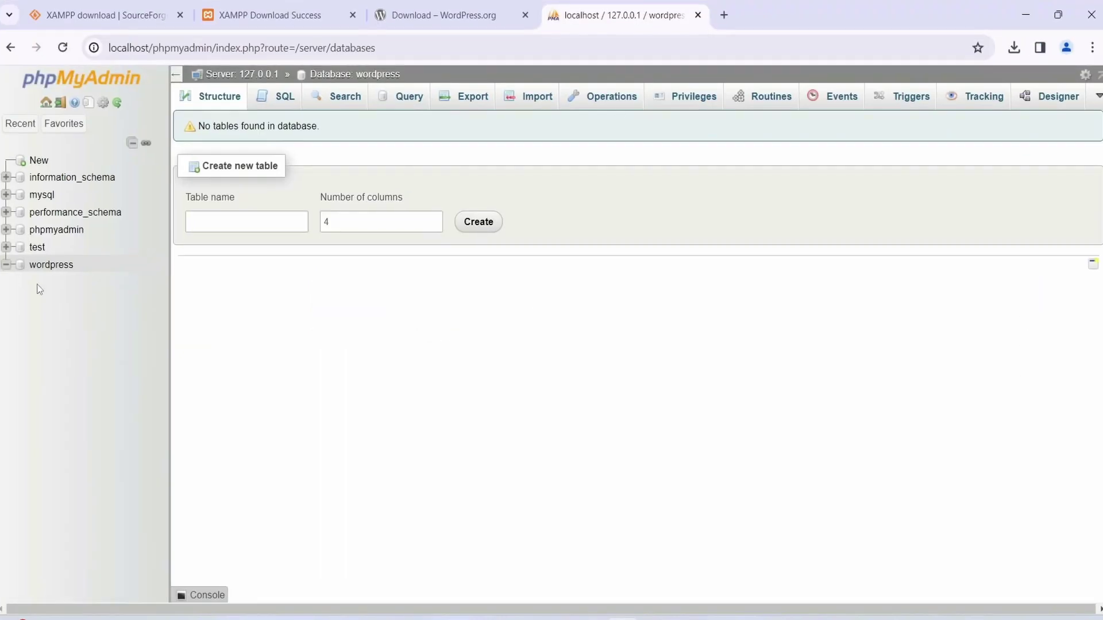
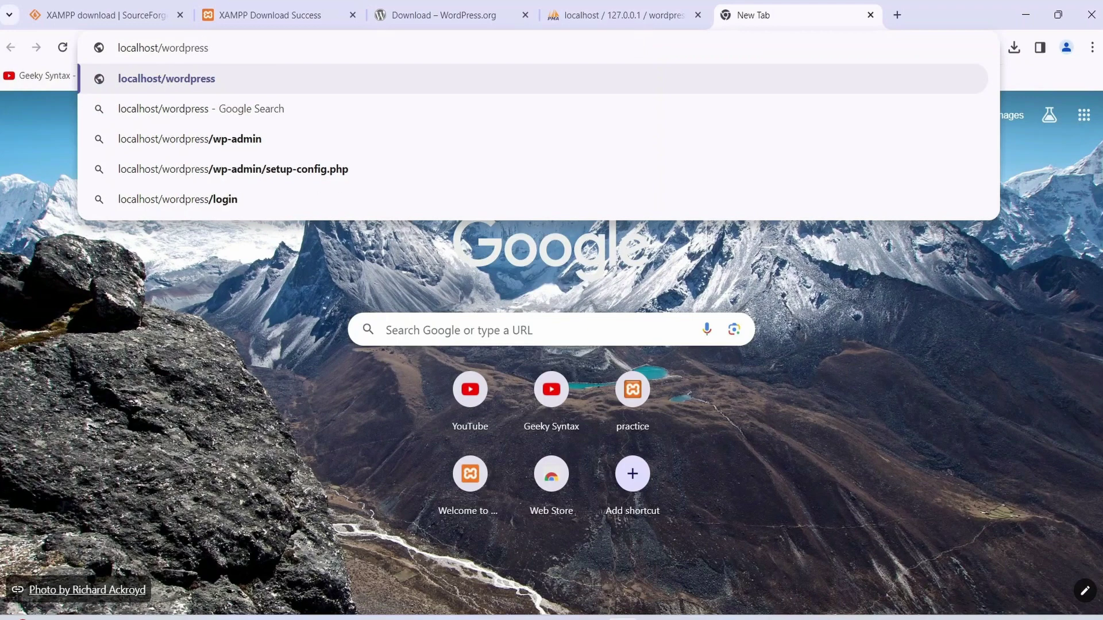
pyautogui.click(552, 618)
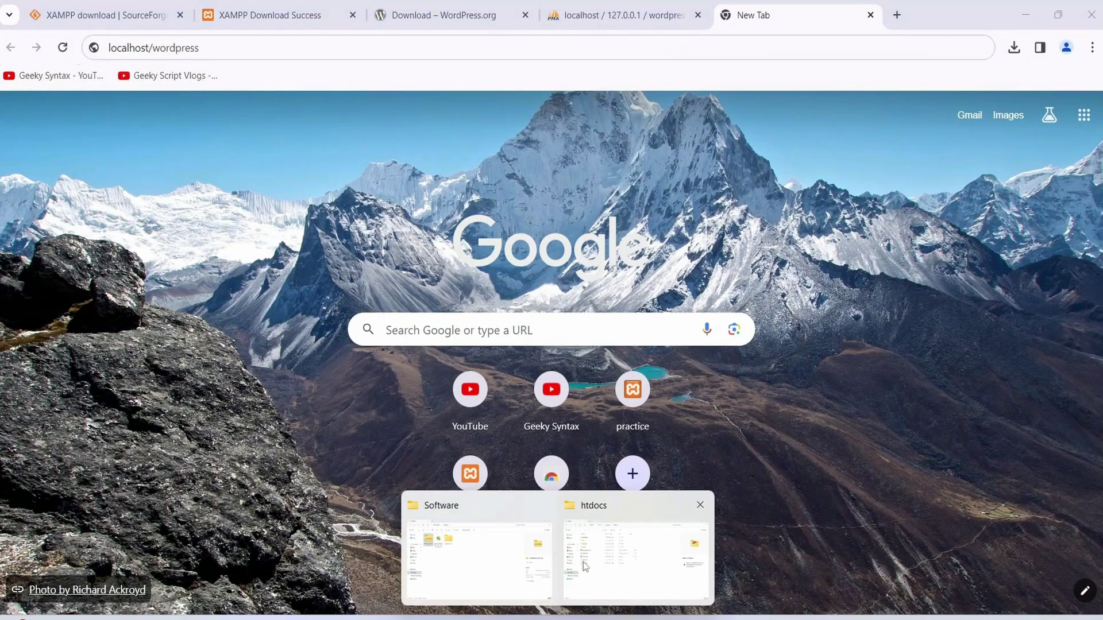
pyautogui.click(626, 563)
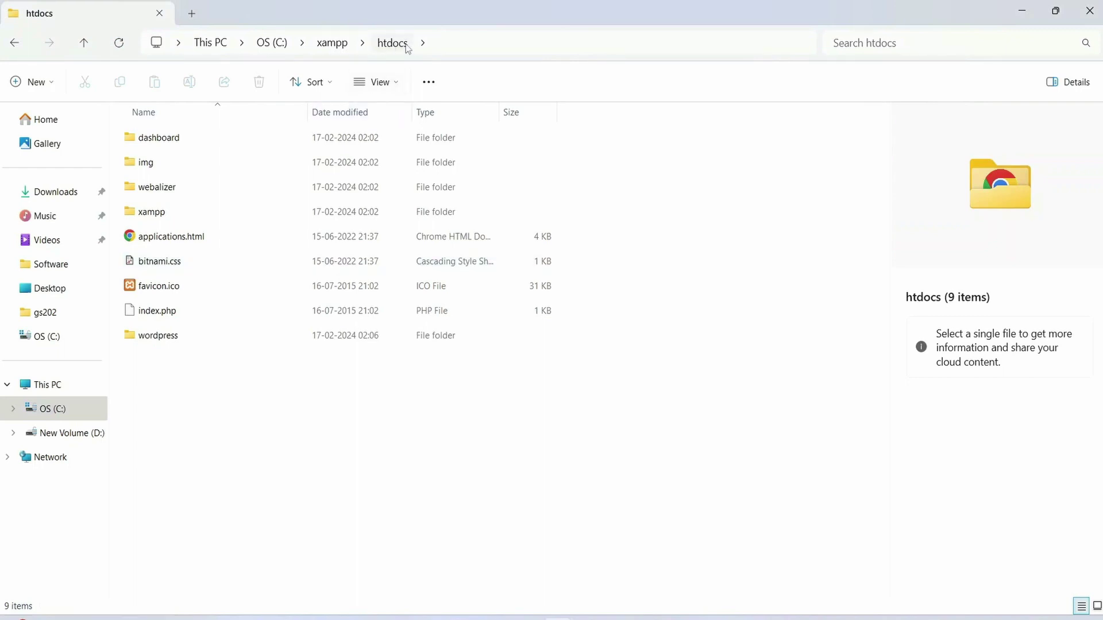
pyautogui.click(164, 339)
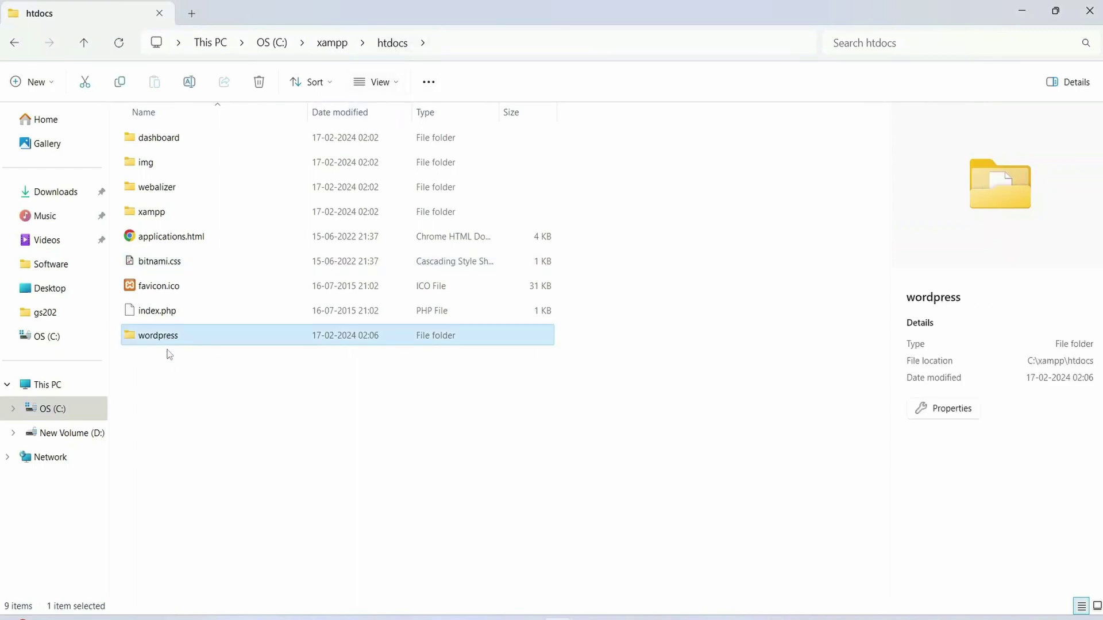
pyautogui.click(1025, 21)
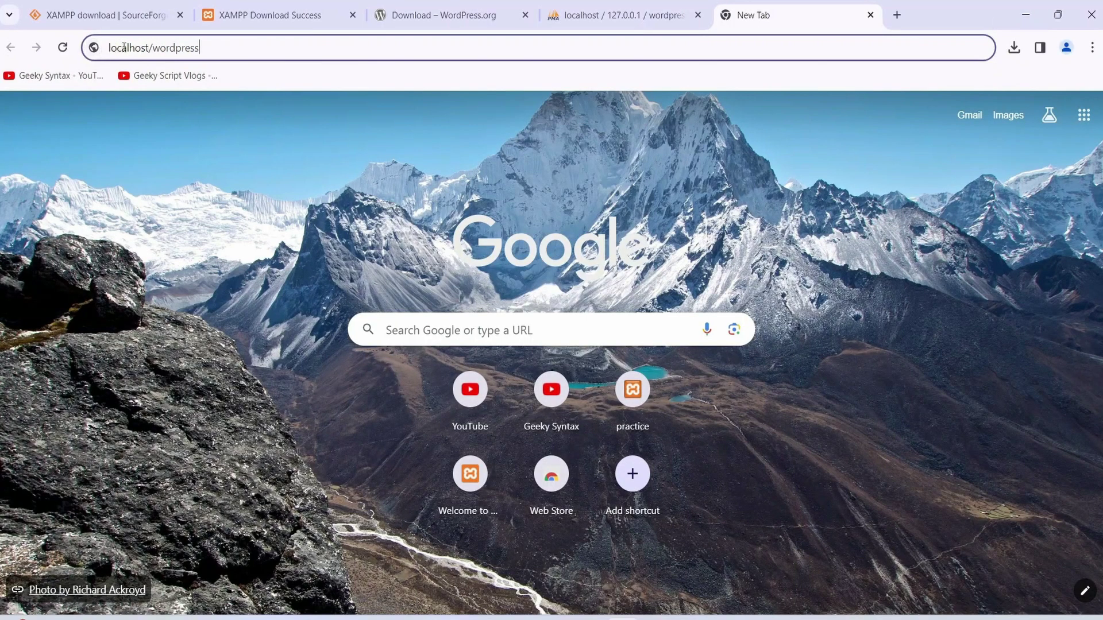
# Load localhost/wordpress in the browser
pyautogui.doubleClick(228, 47)
pyautogui.click(228, 47)
pyautogui.press('Return')
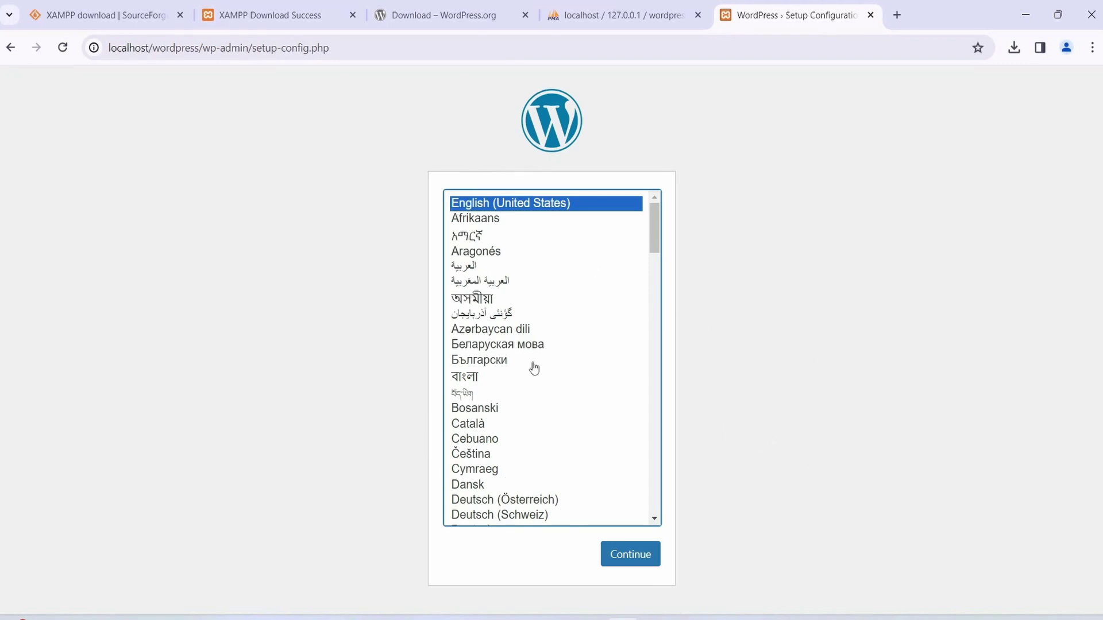
# Continue in English (United States) and get past the welcome page
pyautogui.scroll(-10, 578, 431)
pyautogui.scroll(12, 580, 434)
pyautogui.click(637, 558)
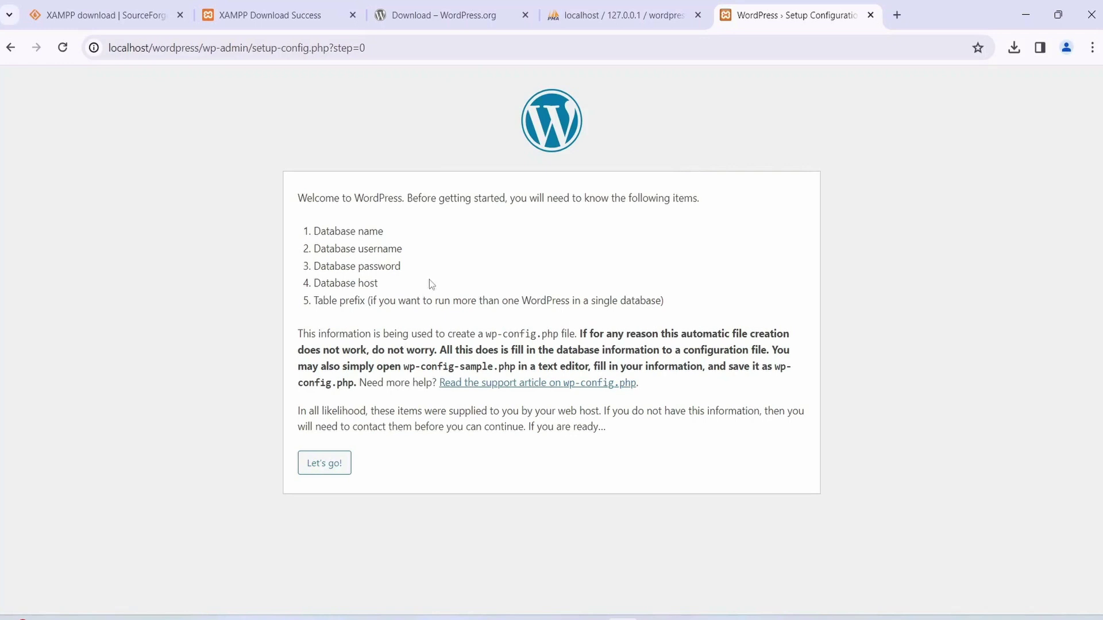
pyautogui.click(313, 470)
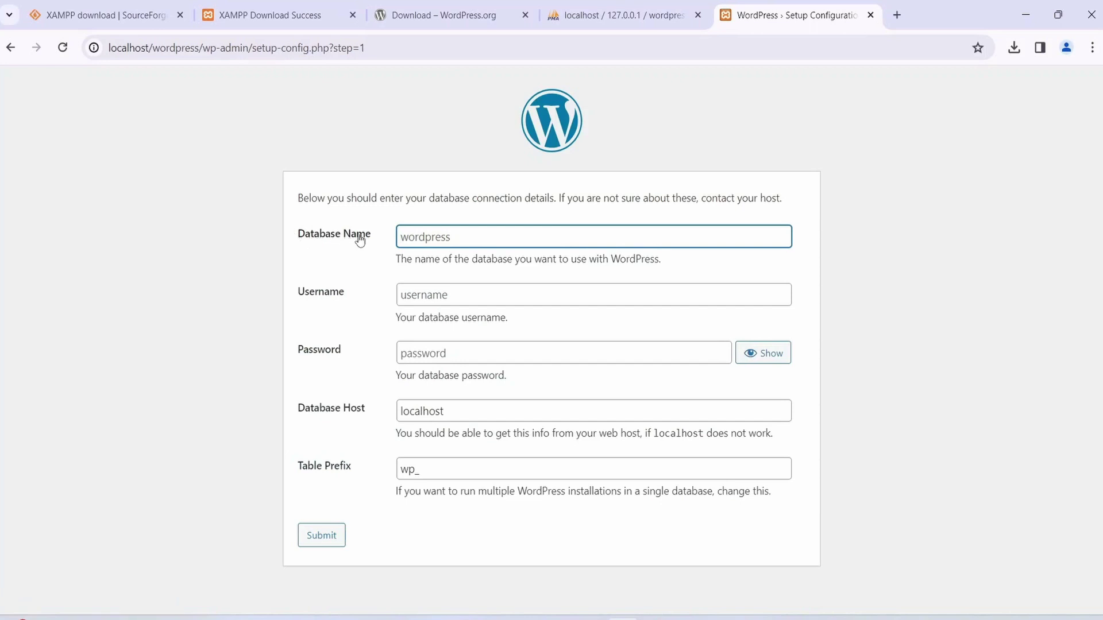
# Confirm the database name in phpMyAdmin, then enter database 'wordpress' and username 'root'
pyautogui.click(620, 15)
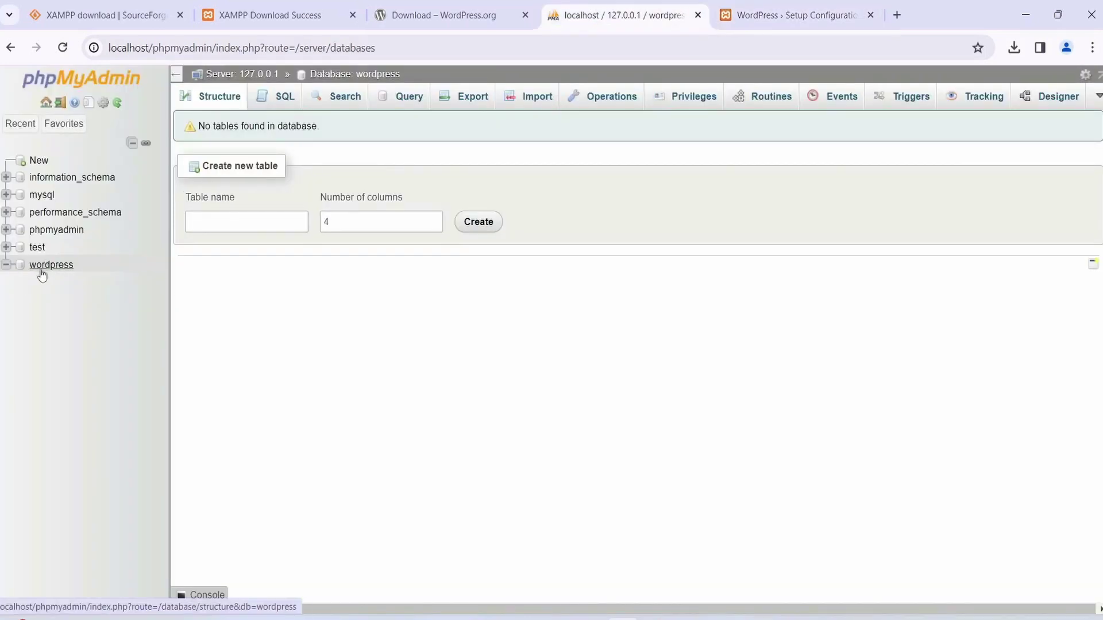
pyautogui.click(765, 11)
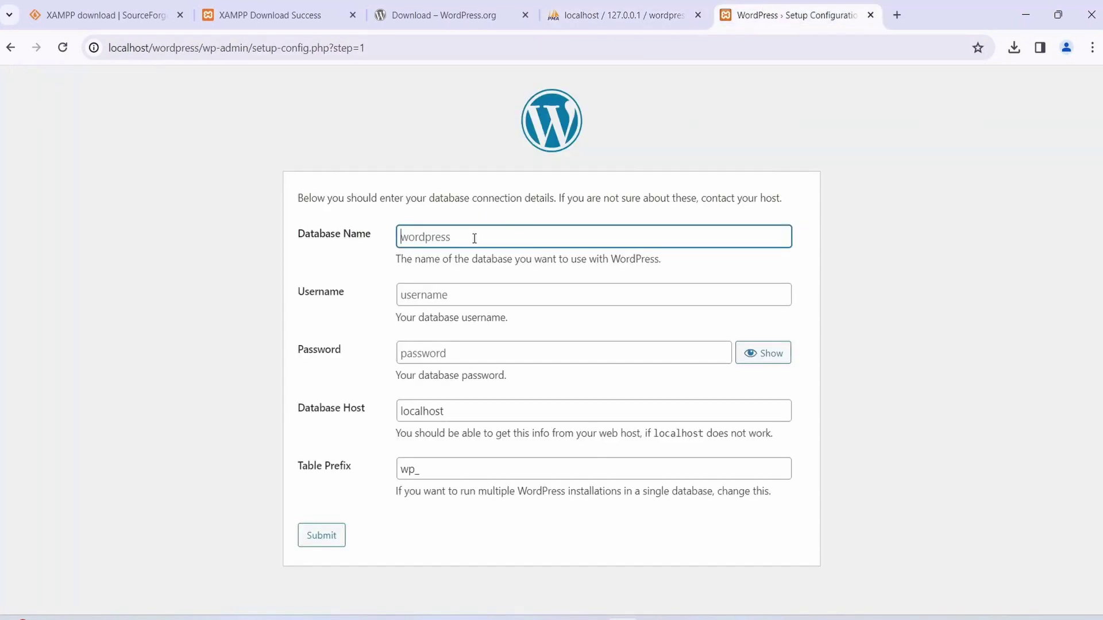
pyautogui.write('wordpress')
pyautogui.click(455, 296)
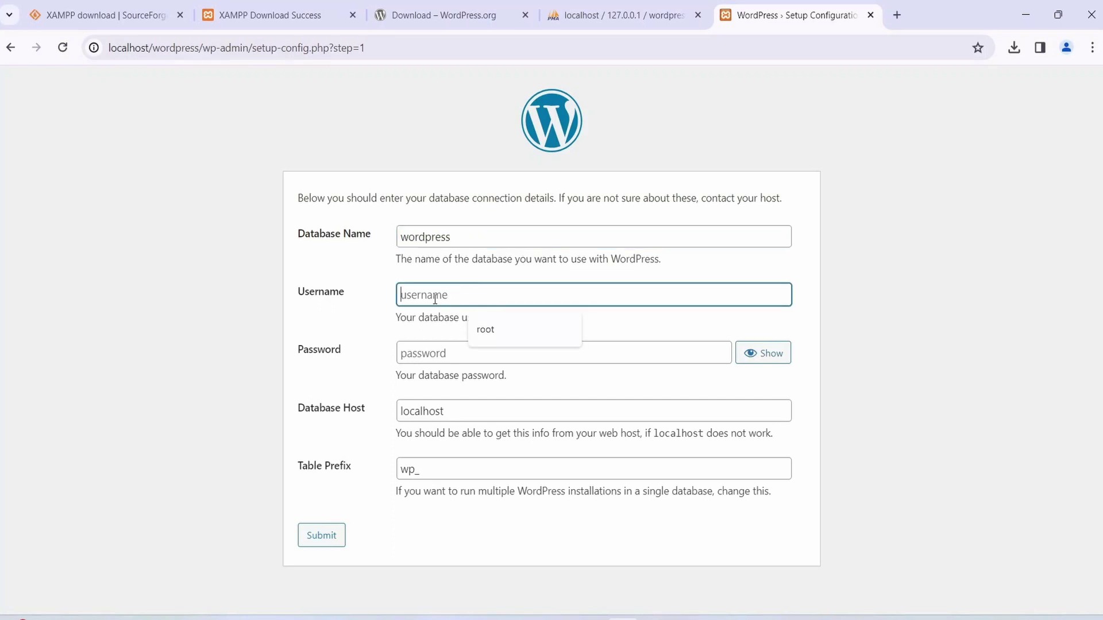
pyautogui.write('root')
# Leave the database password blank, submit the details and run the installation
pyautogui.click(436, 355)
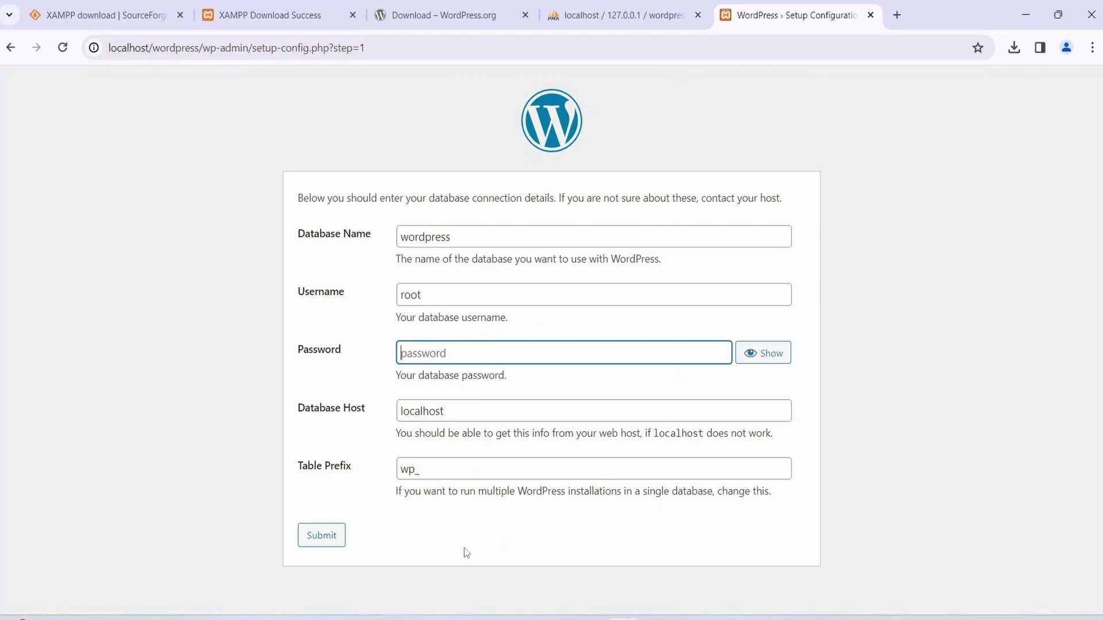
pyautogui.click(320, 540)
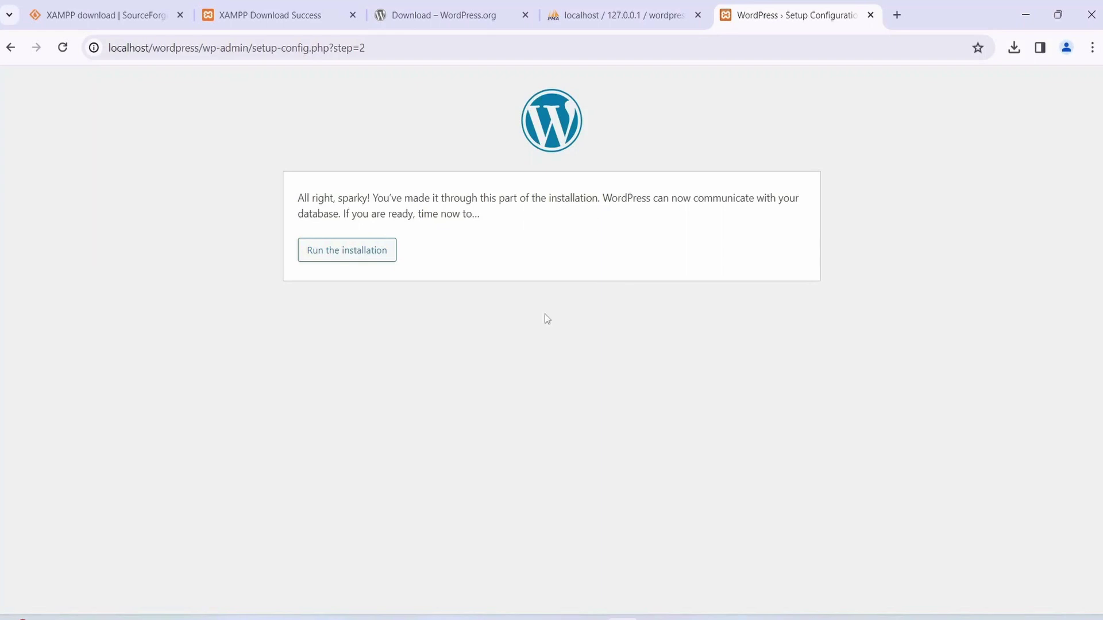
pyautogui.click(352, 263)
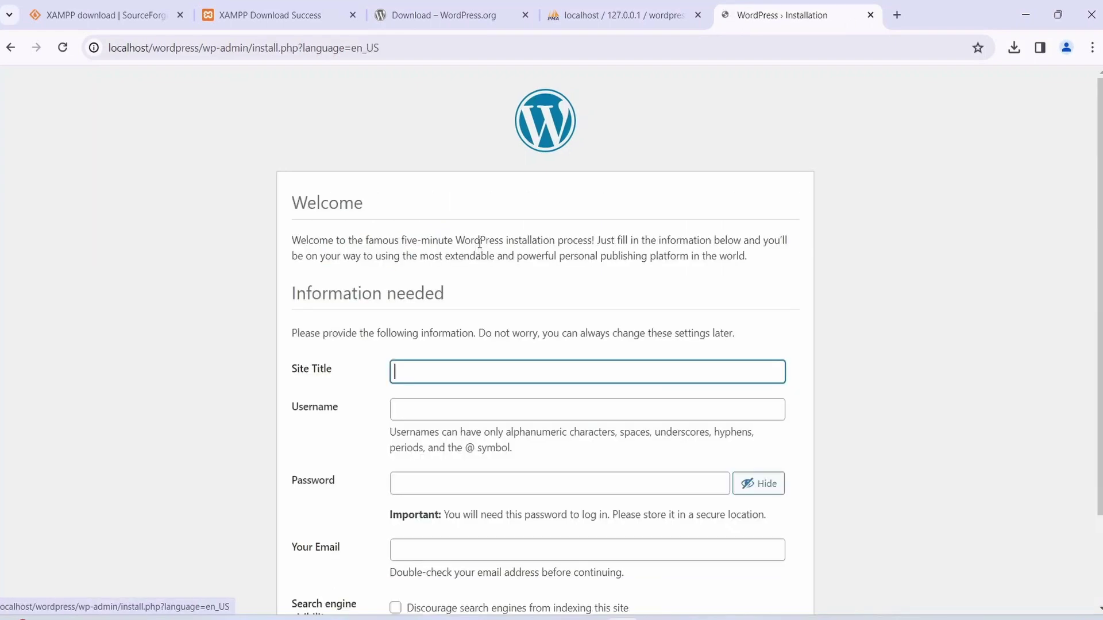
# Set the site title to 'Muscle Maker'
pyautogui.scroll(-2, 562, 289)
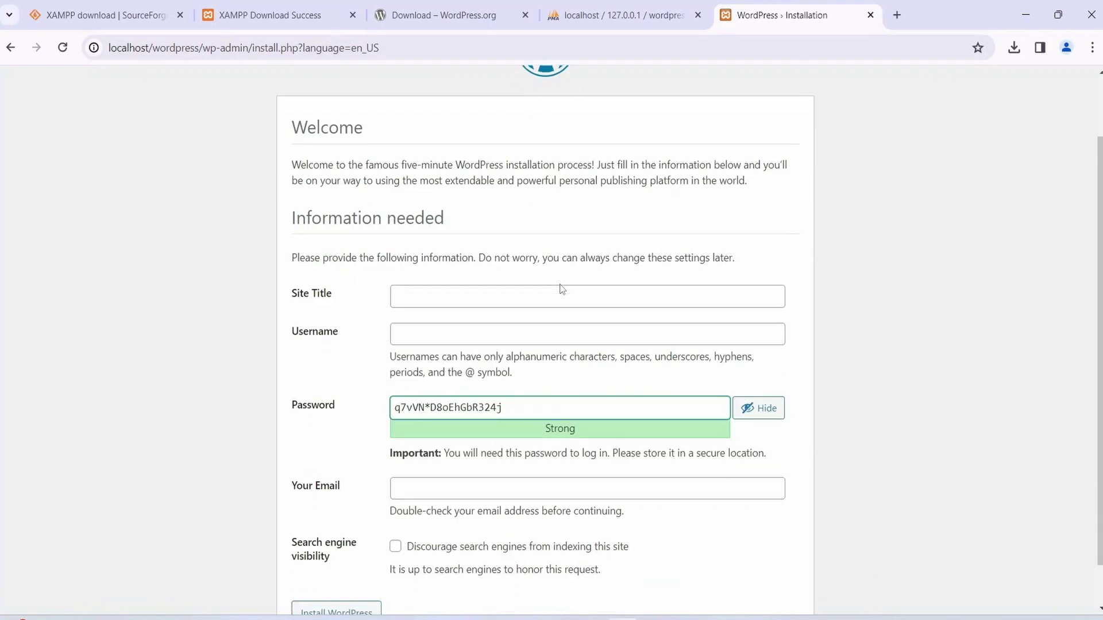
pyautogui.click(431, 246)
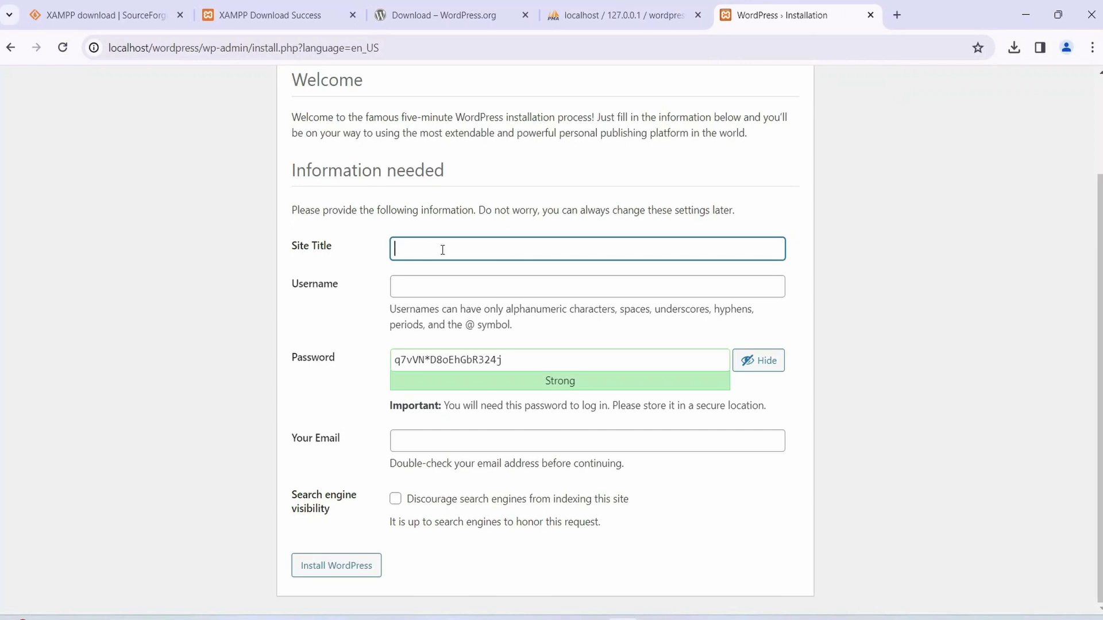
pyautogui.write('Muscle Maker')
pyautogui.moveTo(392, 240); pyautogui.dragTo(650, 270)
pyautogui.click(582, 254)
# Enter the admin username and password, confirming use of the weak password
pyautogui.click(457, 281)
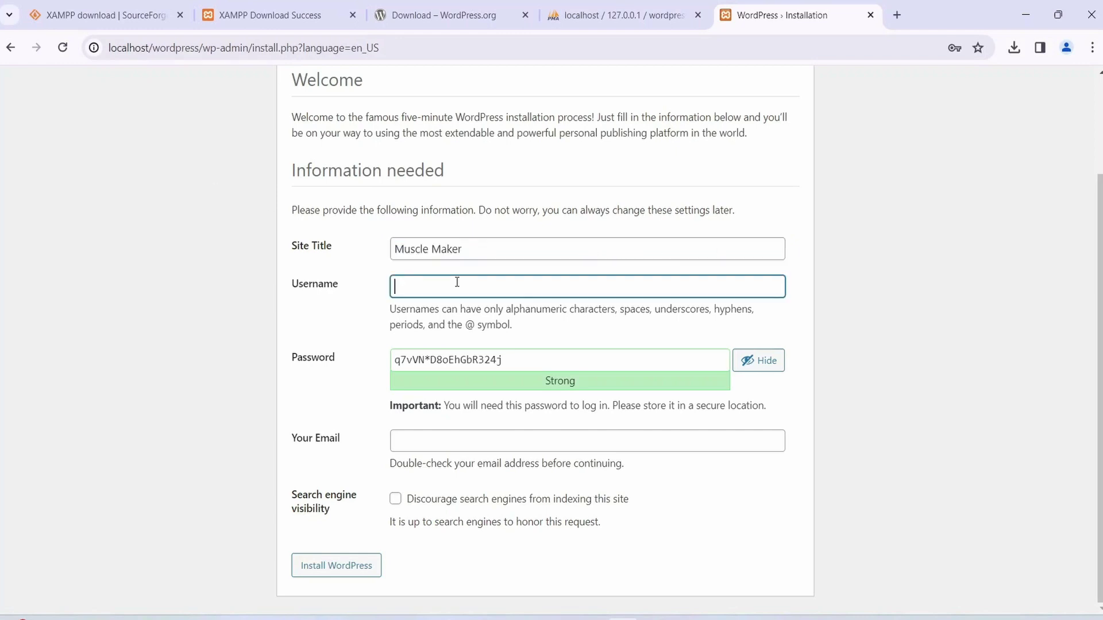
pyautogui.press('Tab')
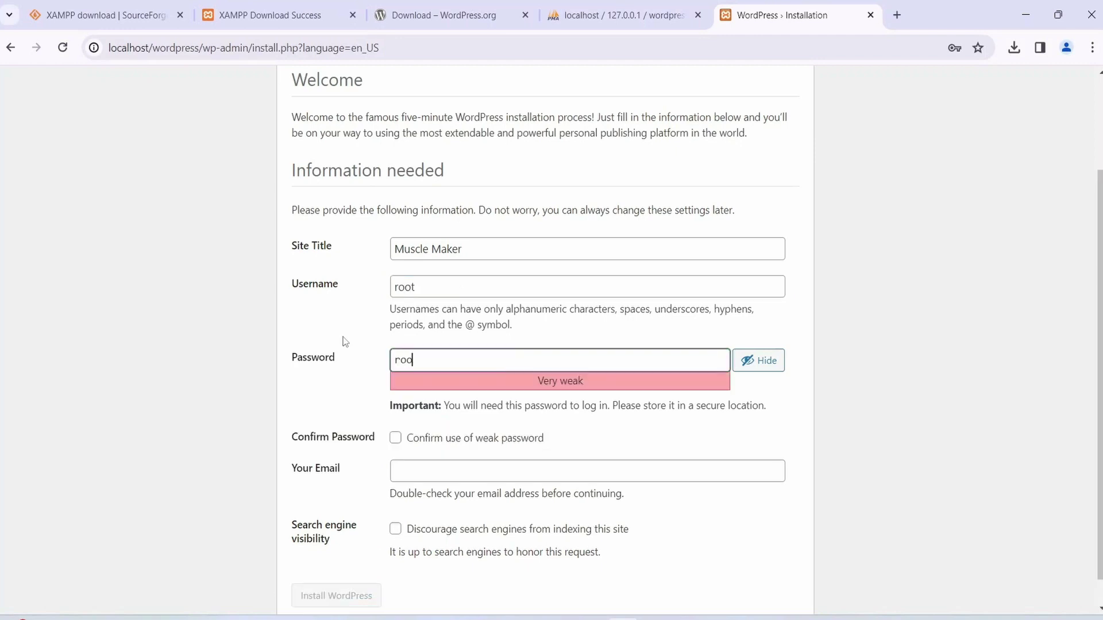
pyautogui.click(464, 439)
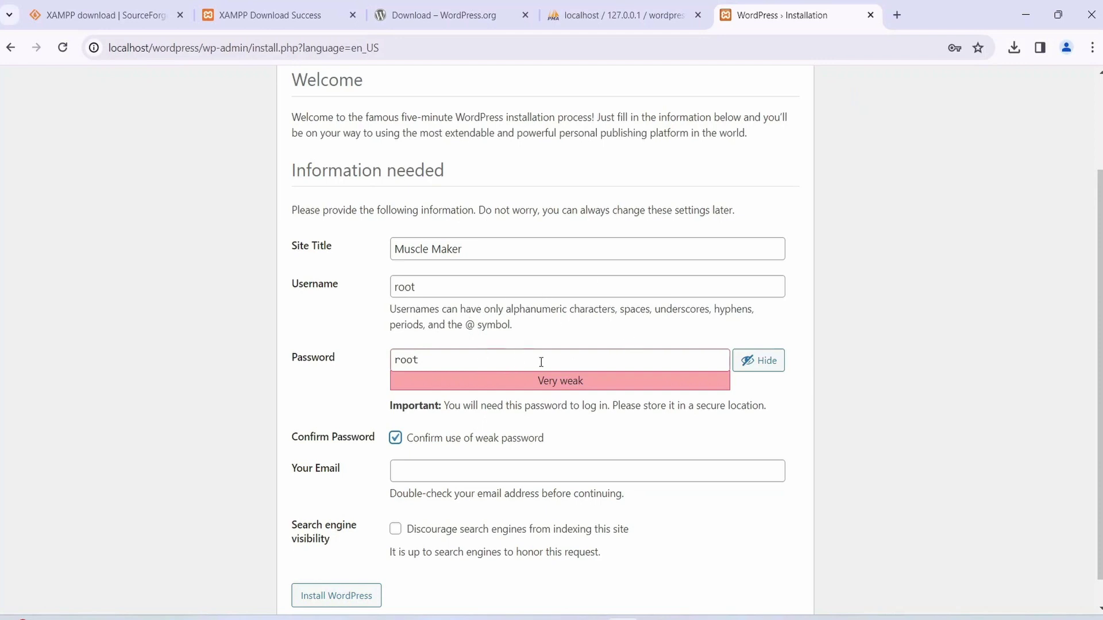
# Fill in the admin e-mail address and install WordPress
pyautogui.scroll(-1, 562, 403)
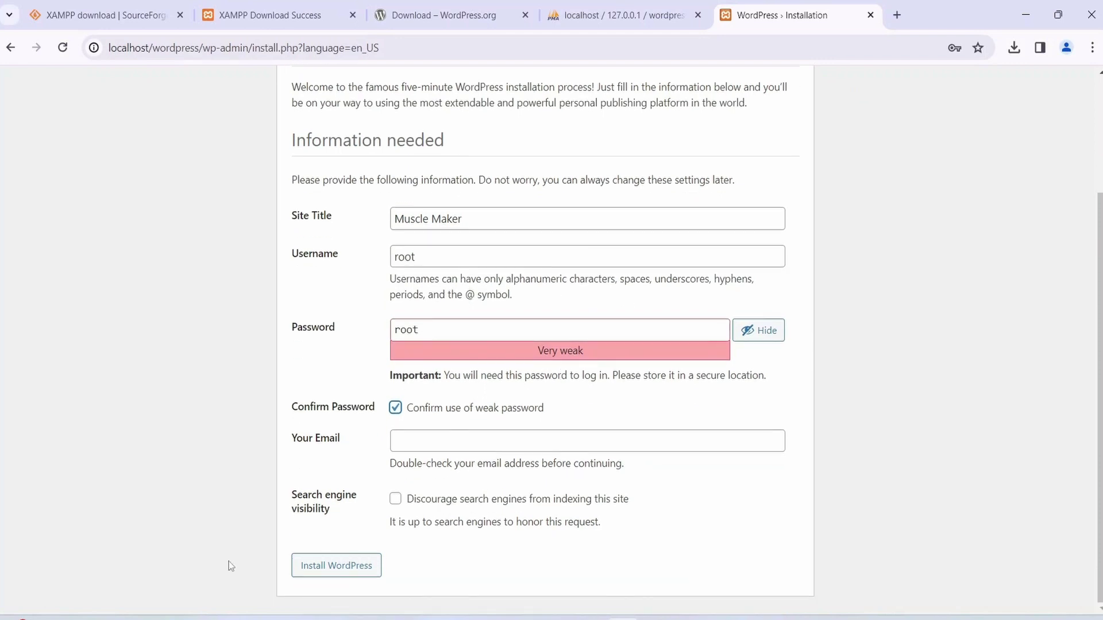
pyautogui.click(472, 441)
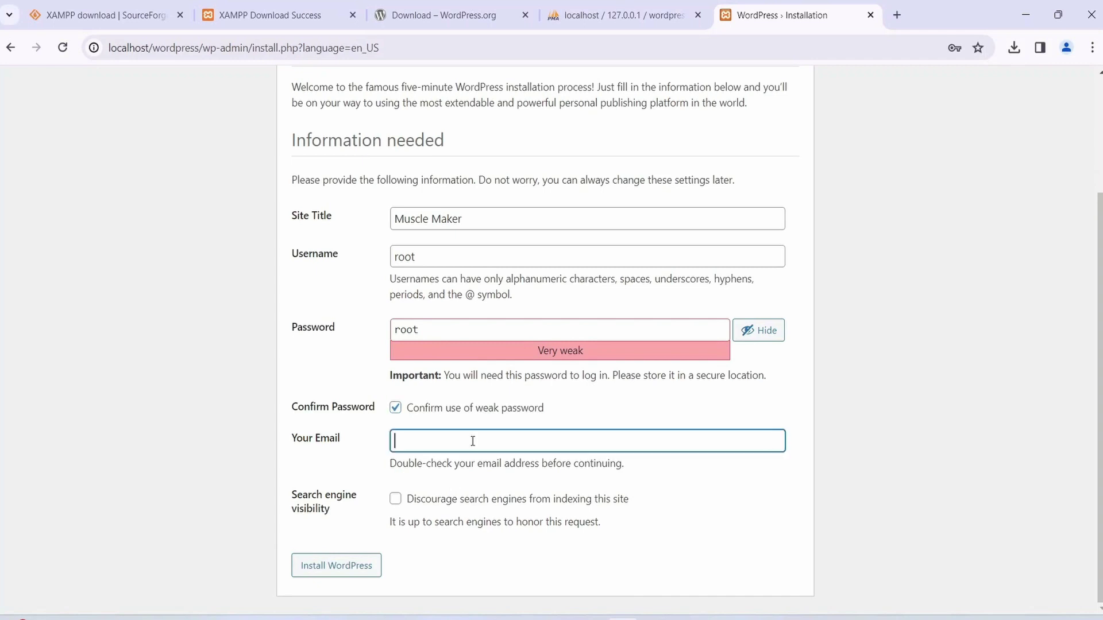
pyautogui.write('exmple@mail.com')
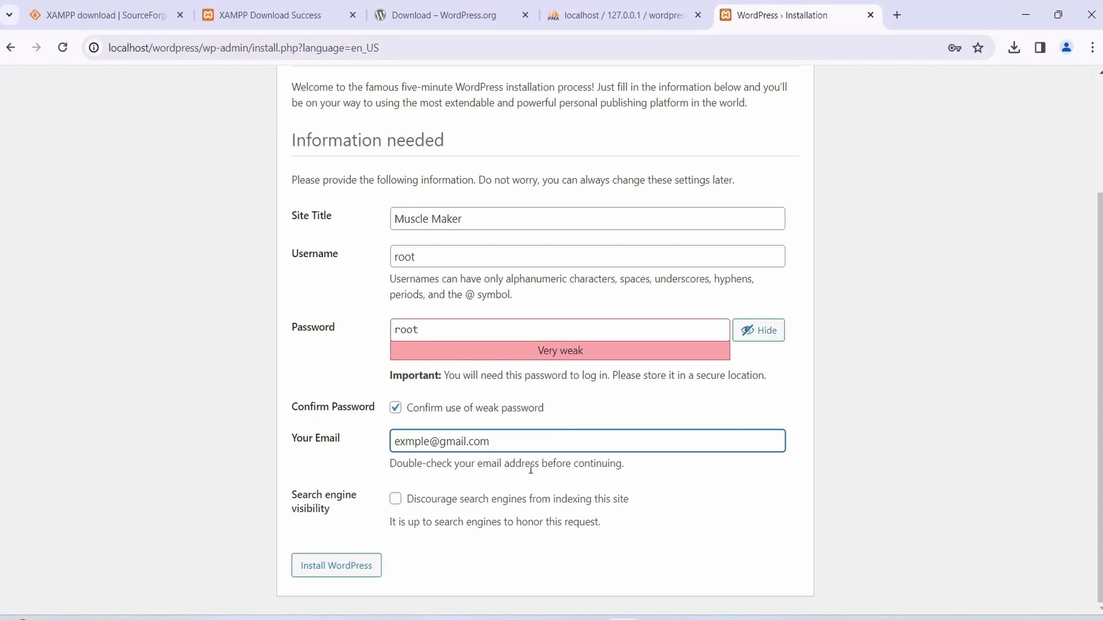
pyautogui.click(349, 577)
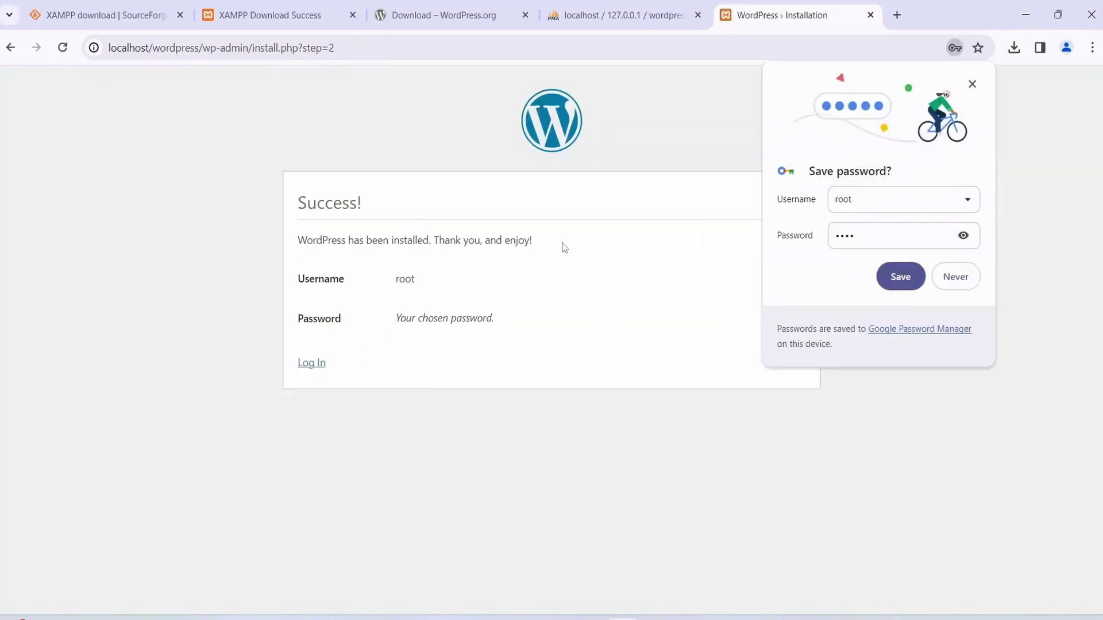
# From the success page, log in with the admin username and password, with Remember Me ticked
pyautogui.click(312, 363)
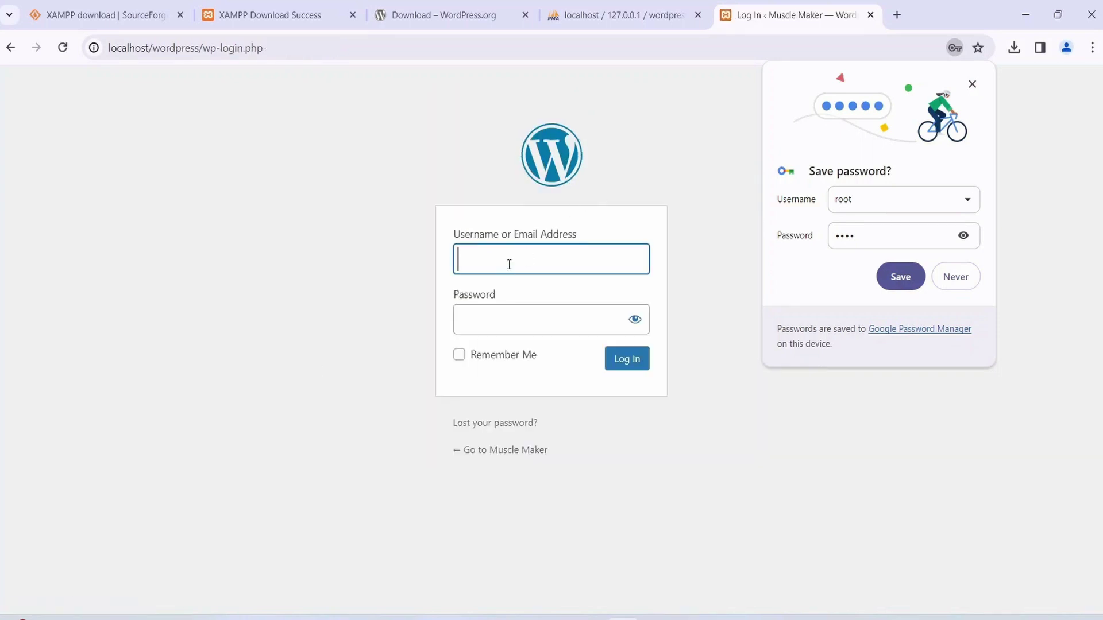
pyautogui.write('root')
pyautogui.press('Tab')
pyautogui.write('ro')
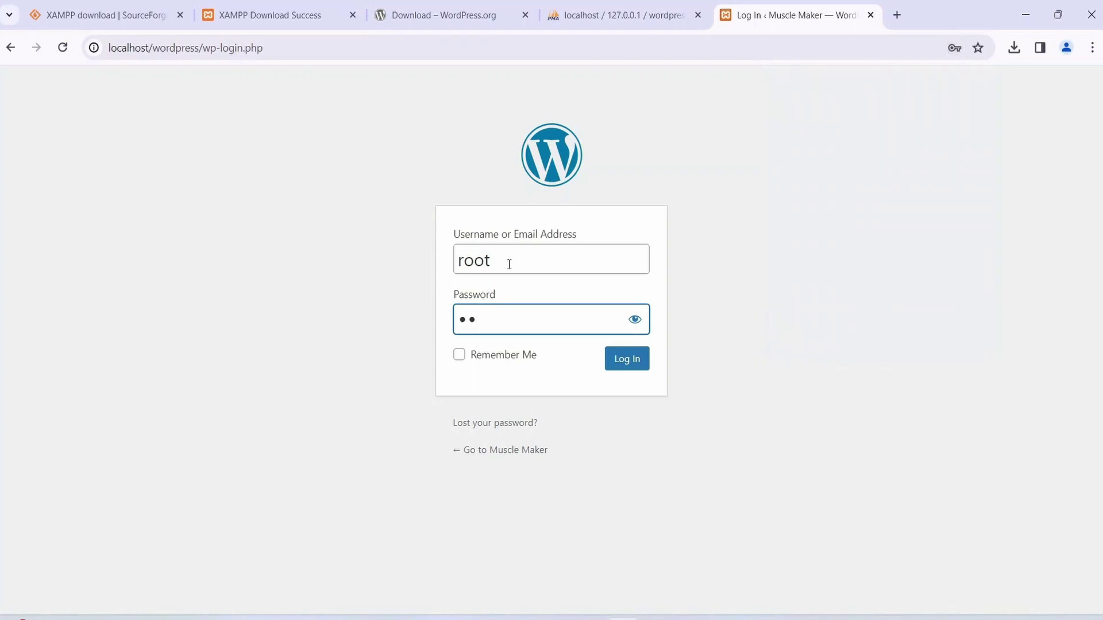
pyautogui.click(458, 355)
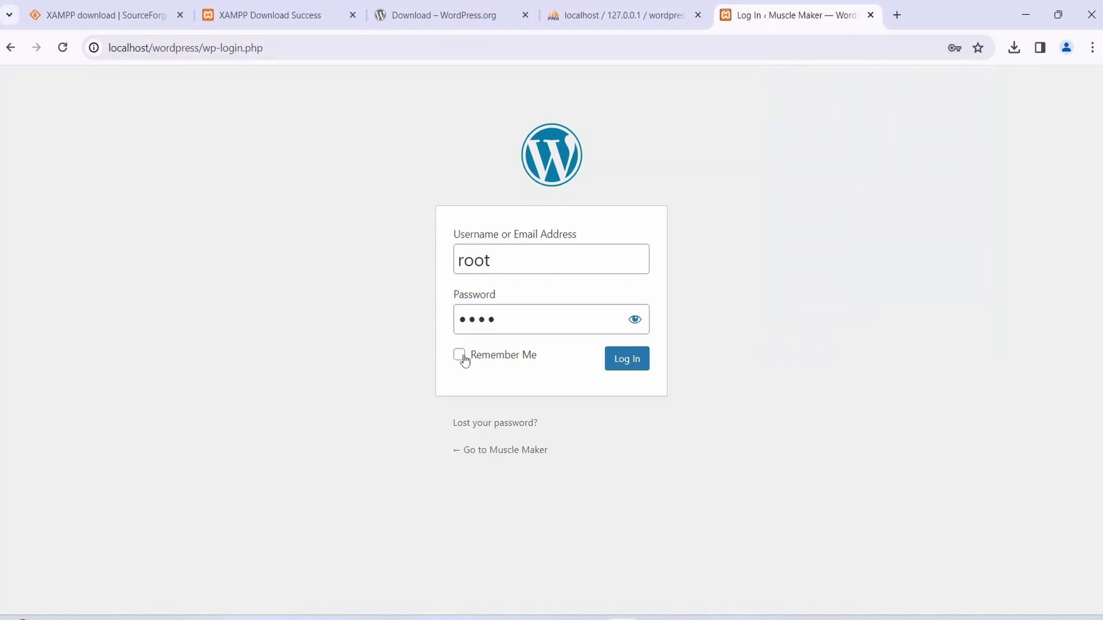
pyautogui.click(626, 363)
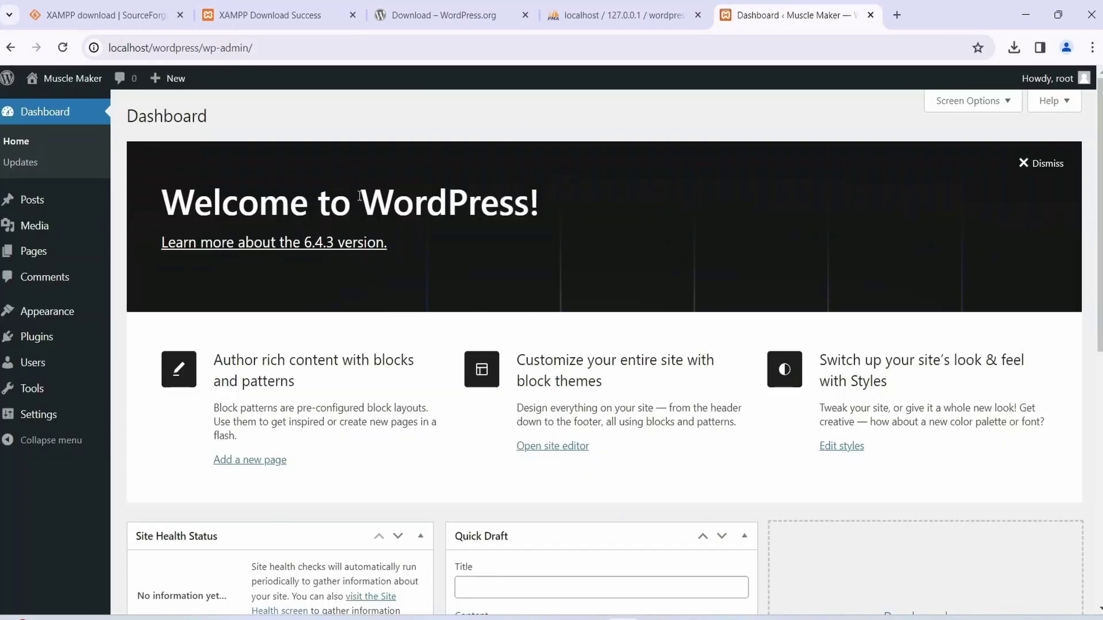
pyautogui.moveTo(260, 201); pyautogui.dragTo(350, 201)
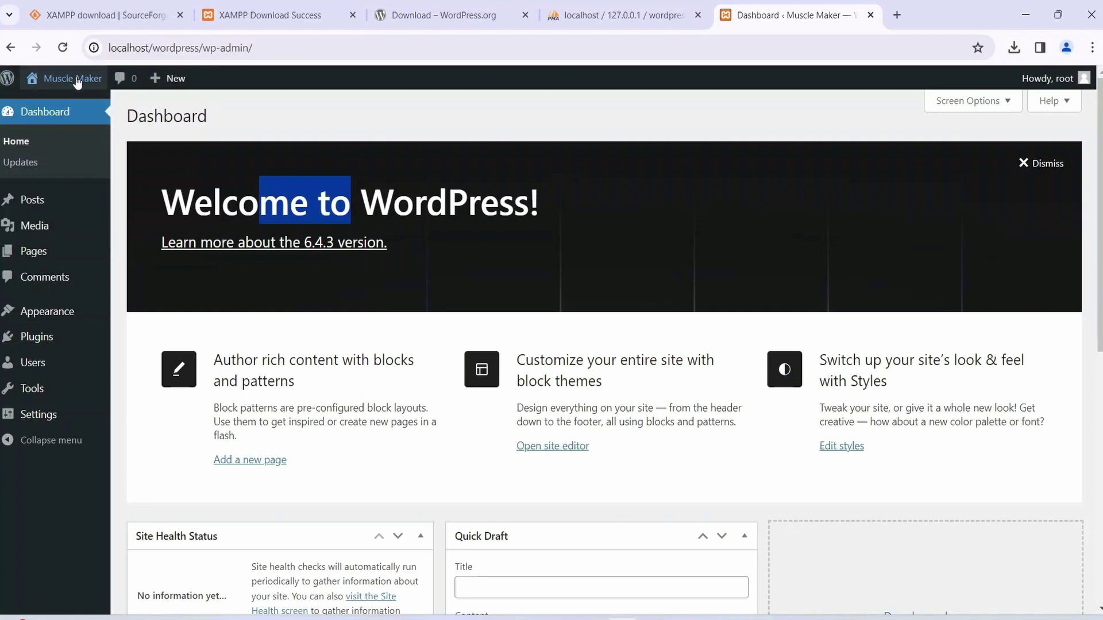
pyautogui.moveTo(78, 83)
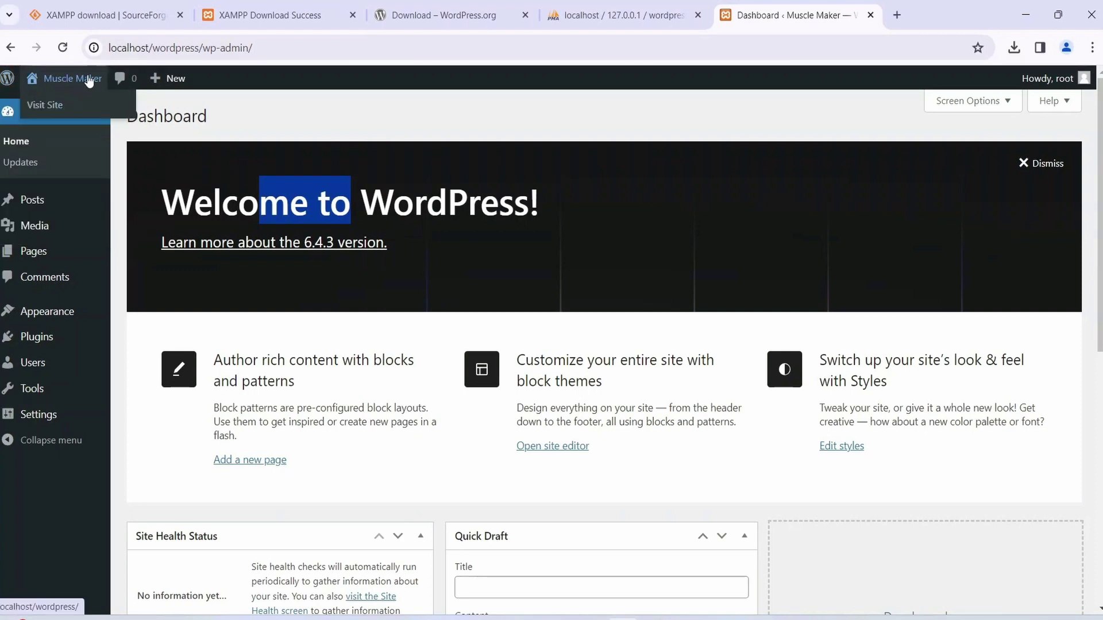
pyautogui.click(40, 107)
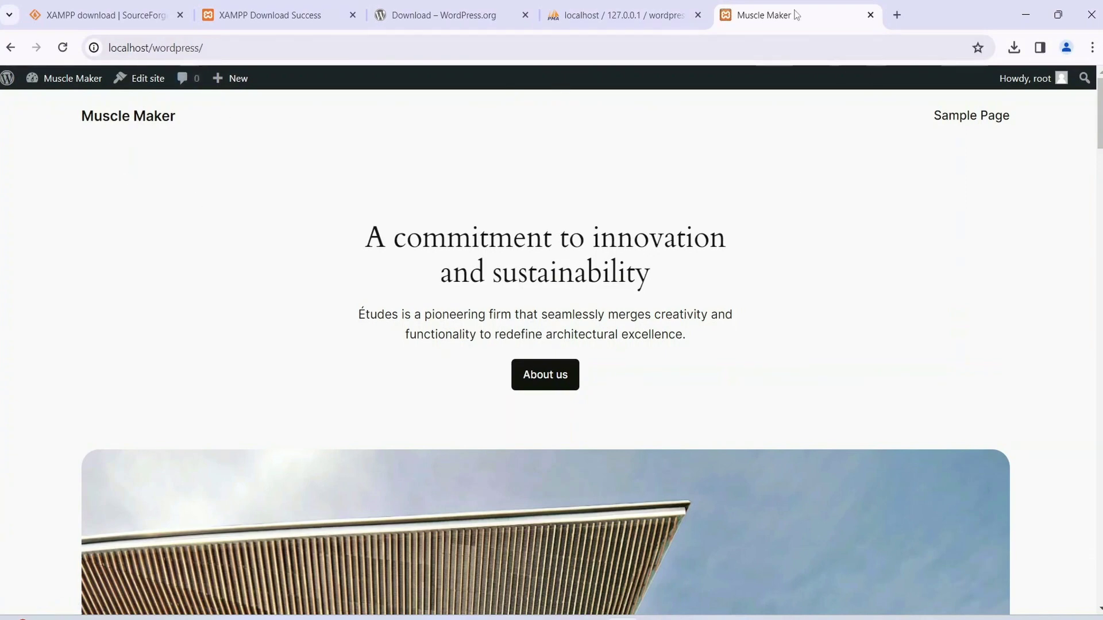
pyautogui.scroll(-4, 621, 277)
pyautogui.scroll(4, 621, 276)
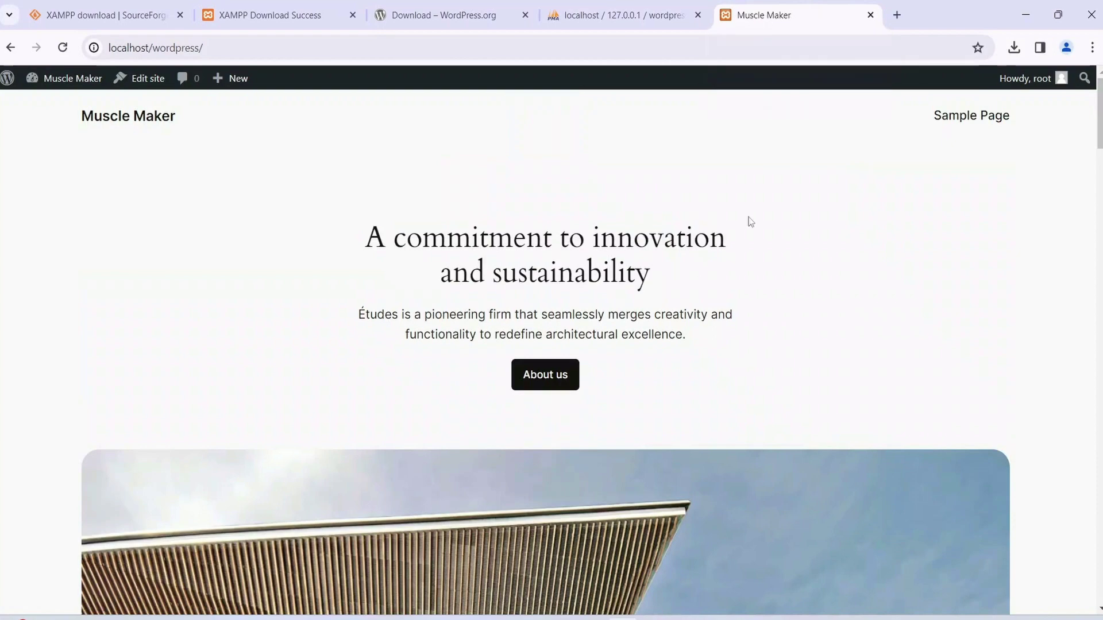
pyautogui.scroll(-20, 747, 247)
pyautogui.scroll(-15, 746, 290)
pyautogui.scroll(18, 712, 429)
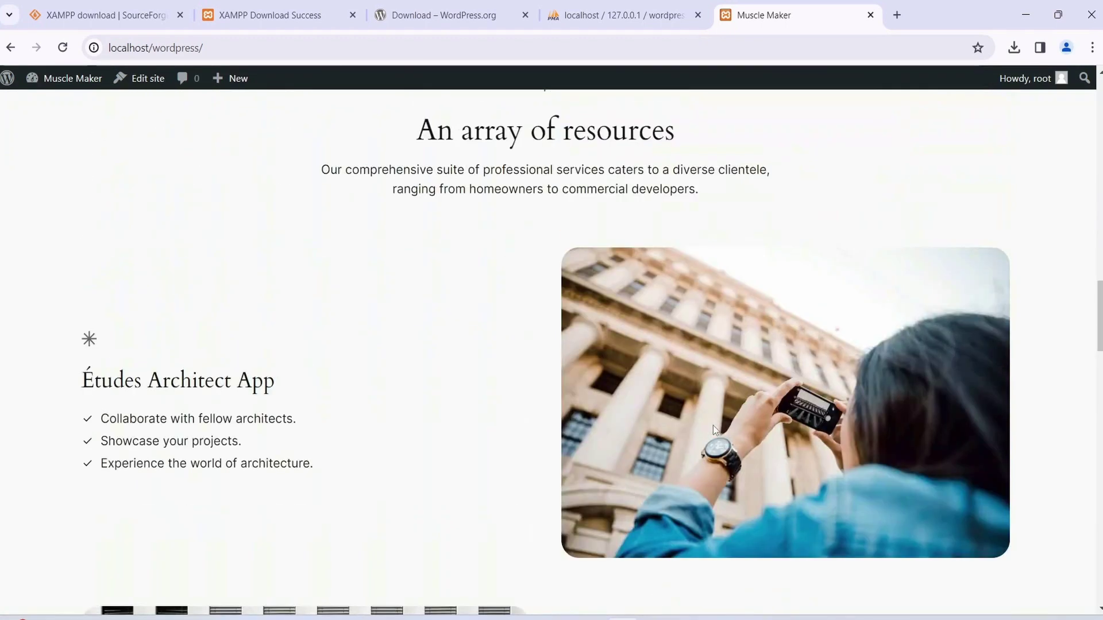
pyautogui.scroll(15, 712, 426)
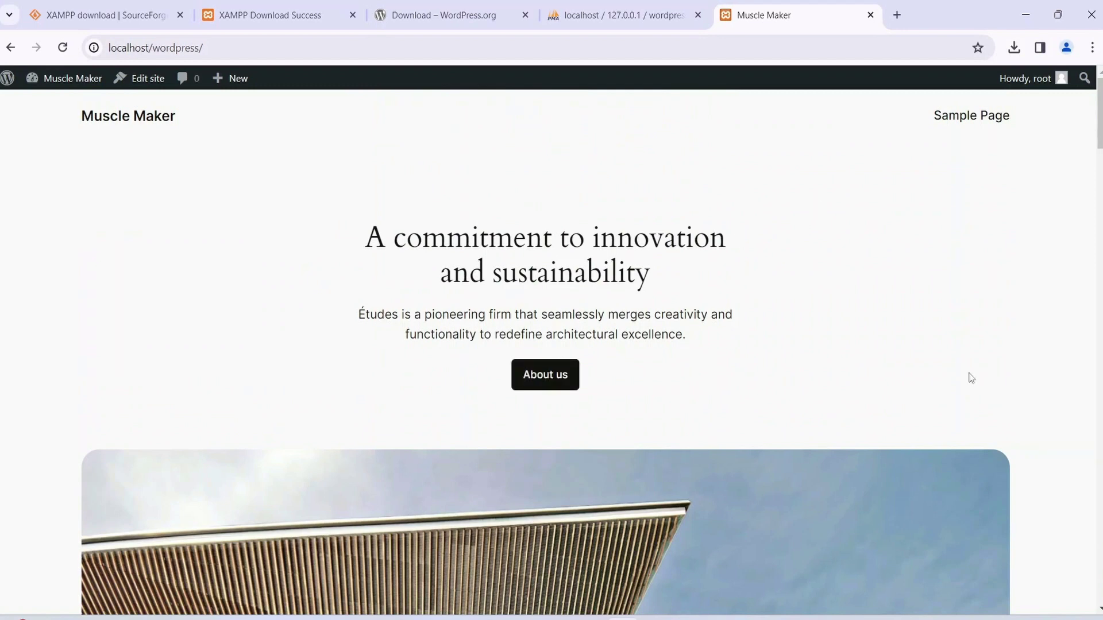
pyautogui.moveTo(78, 79)
pyautogui.click(66, 106)
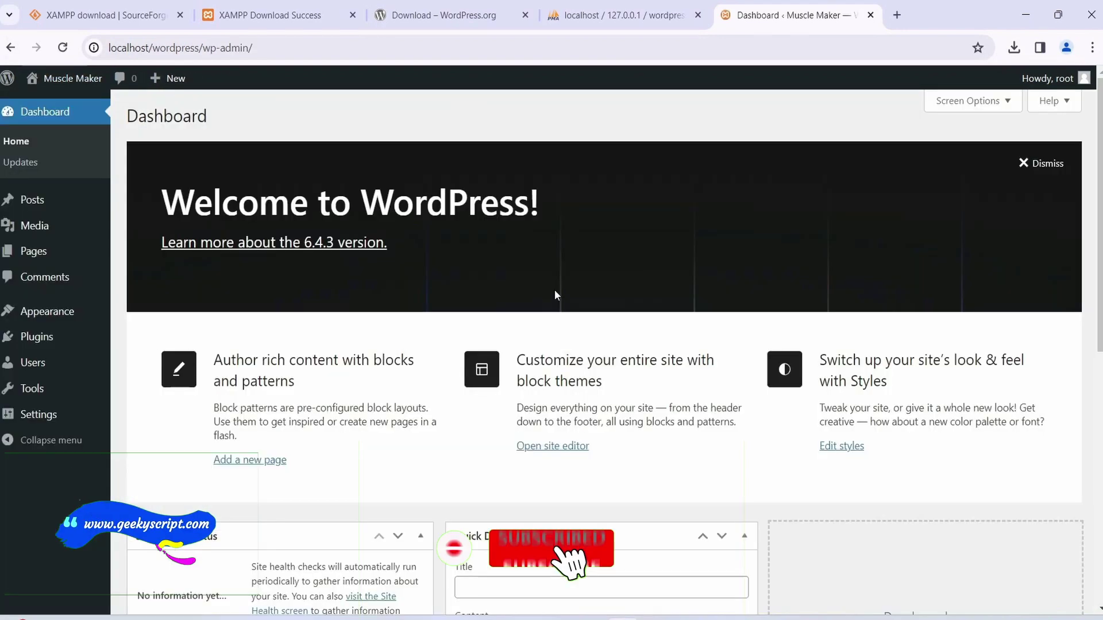